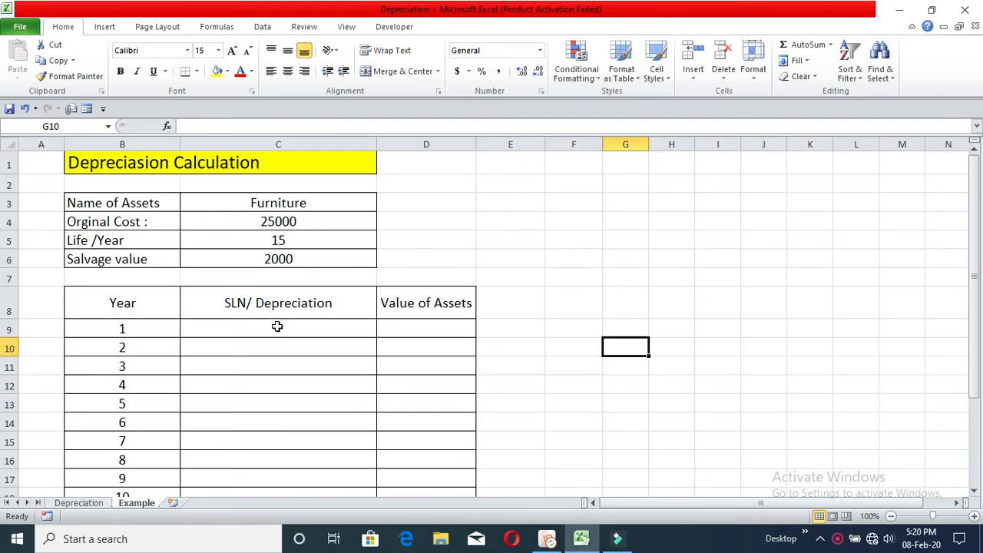
left_click(277, 326)
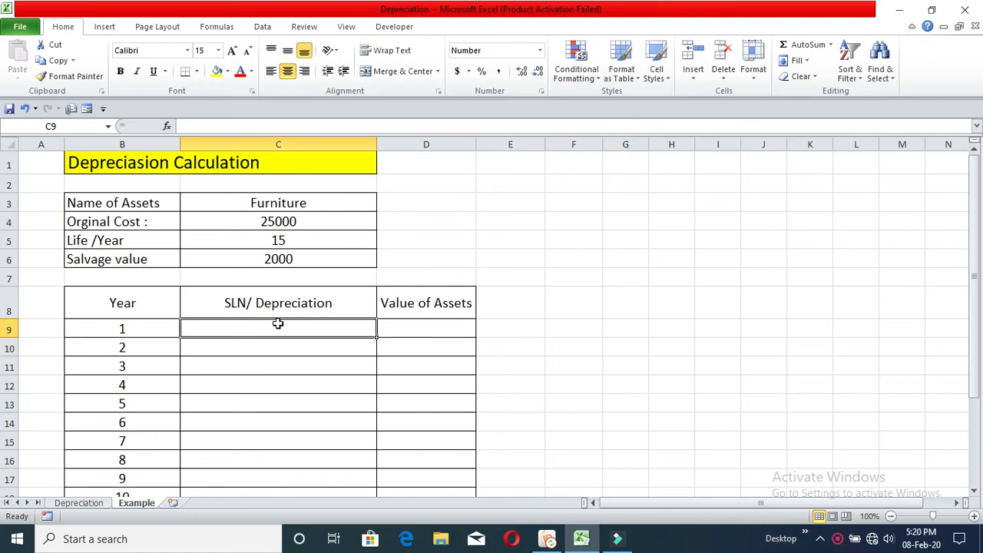
left_click(284, 203)
left_click(311, 222)
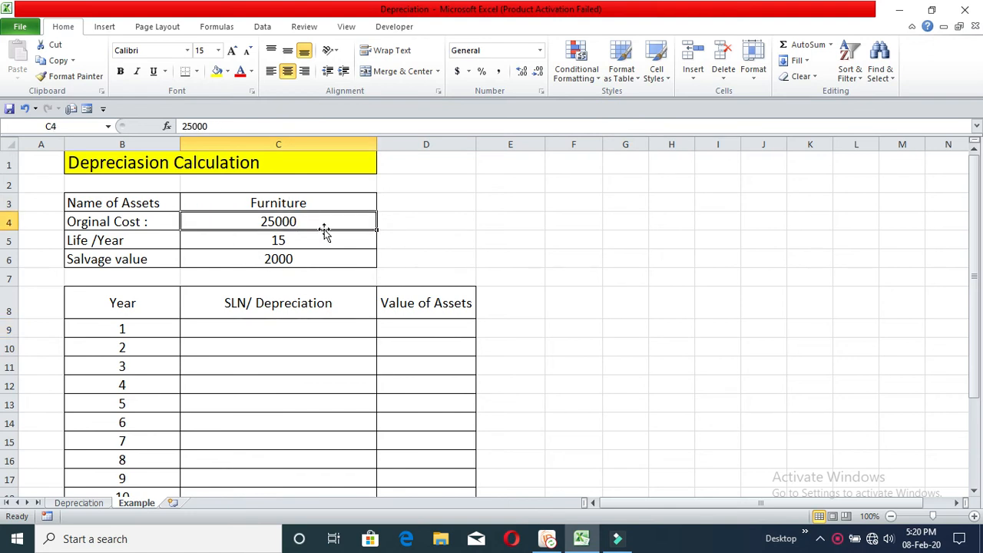
left_click(313, 241)
left_click(304, 259)
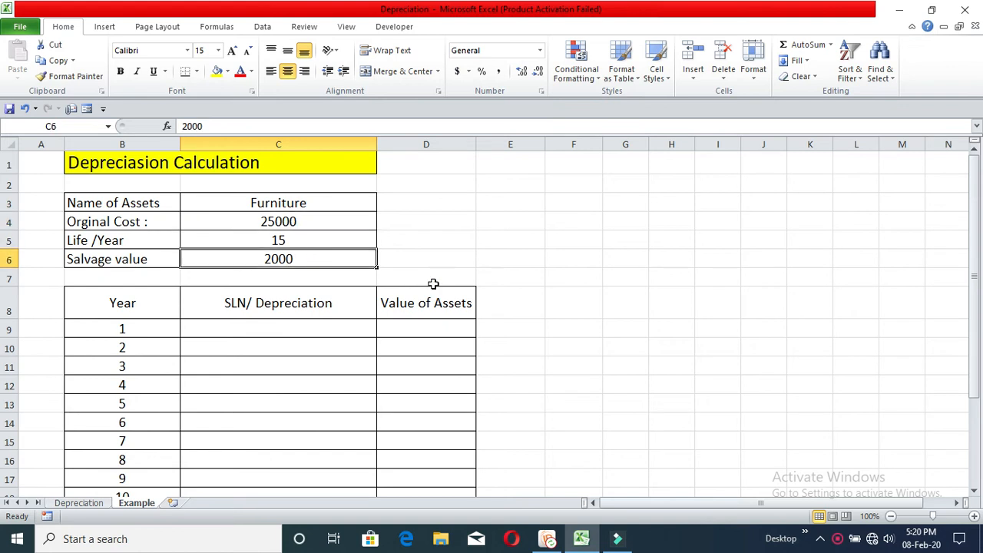
Build the year 1 depreciation formula in C9 as =SLN(C4,C6,C5), using the original cost, salvage value and life
left_click(318, 326)
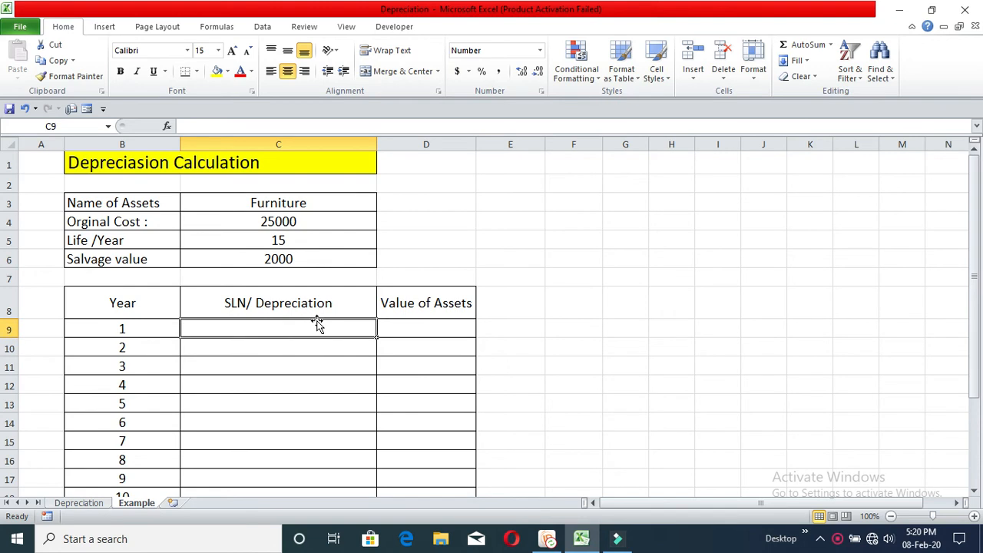
type("=")
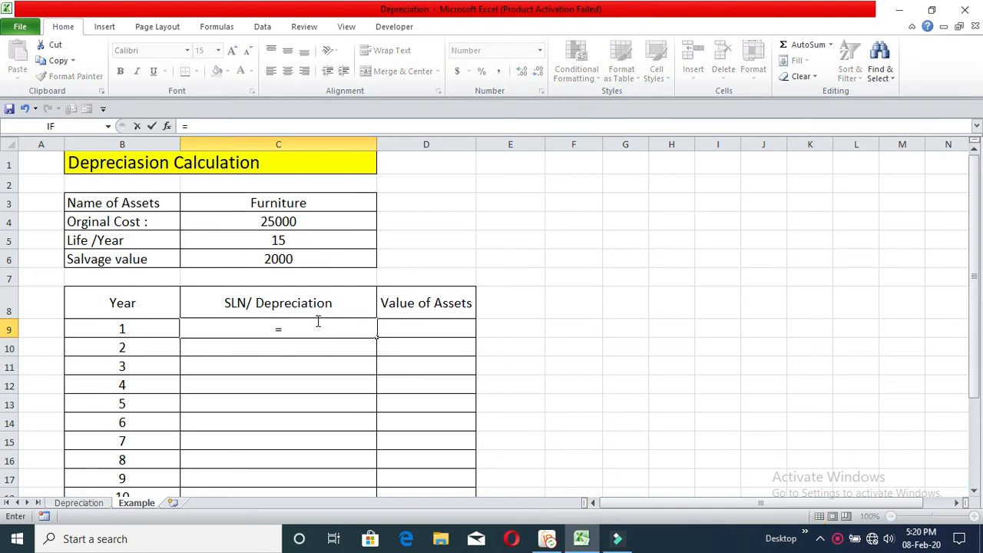
type("SLN")
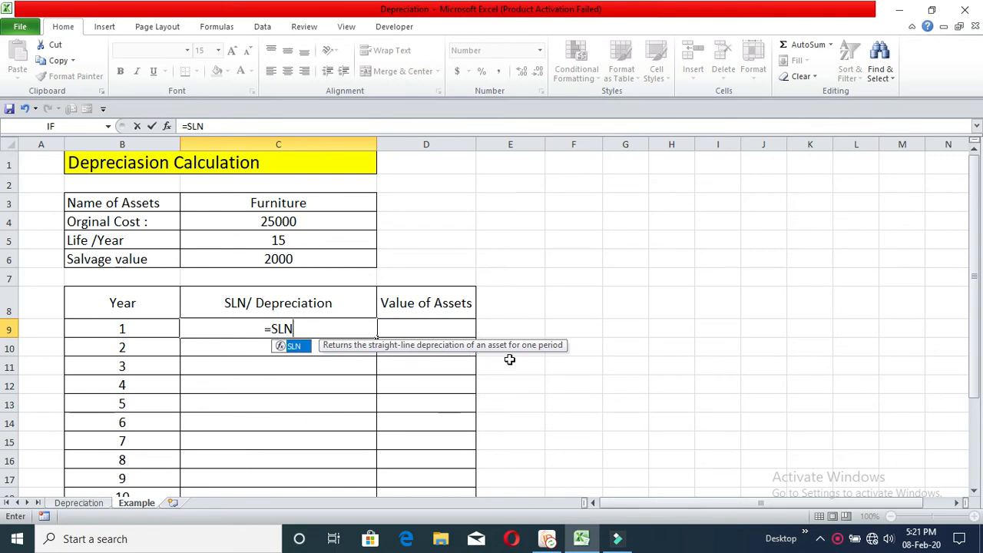
double_click(298, 347)
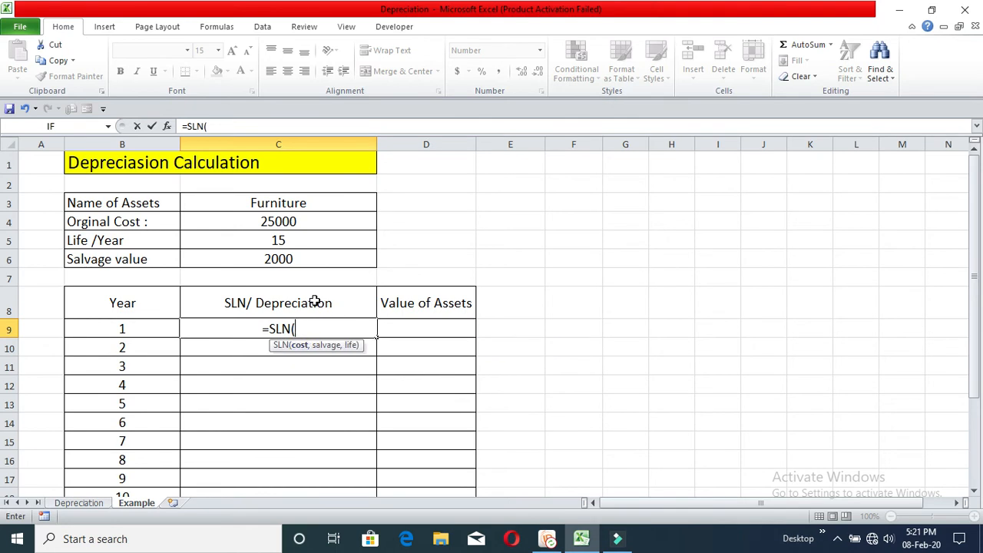
left_click(297, 222)
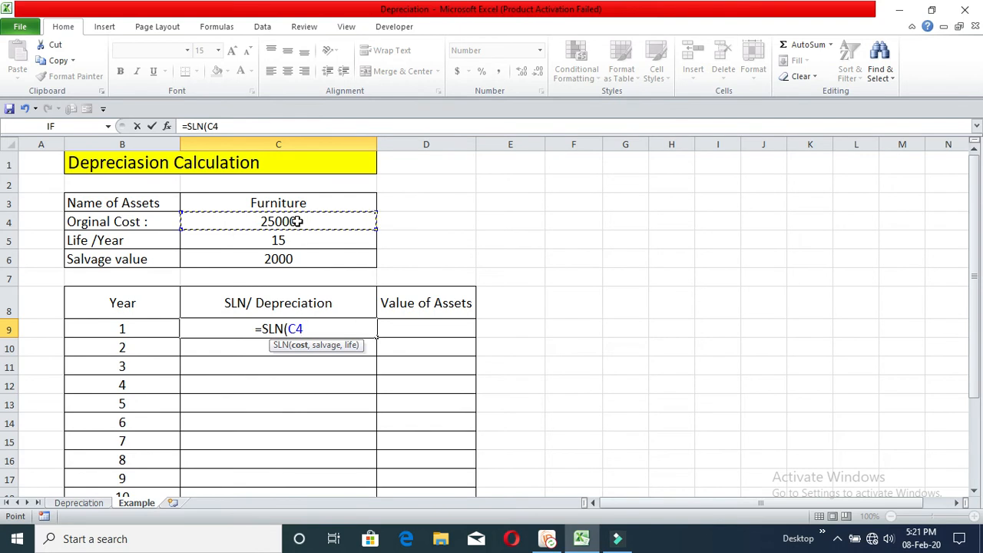
type(",")
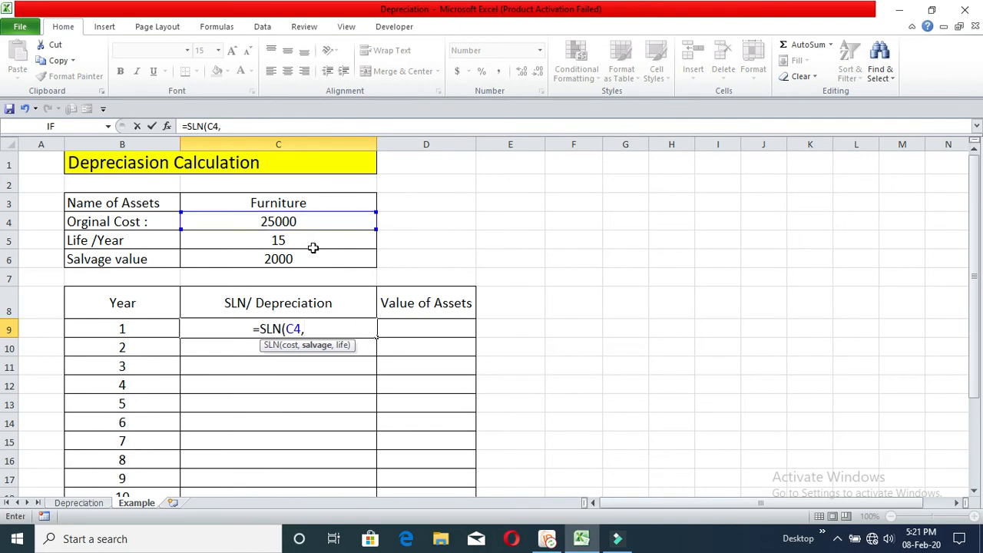
left_click(308, 259)
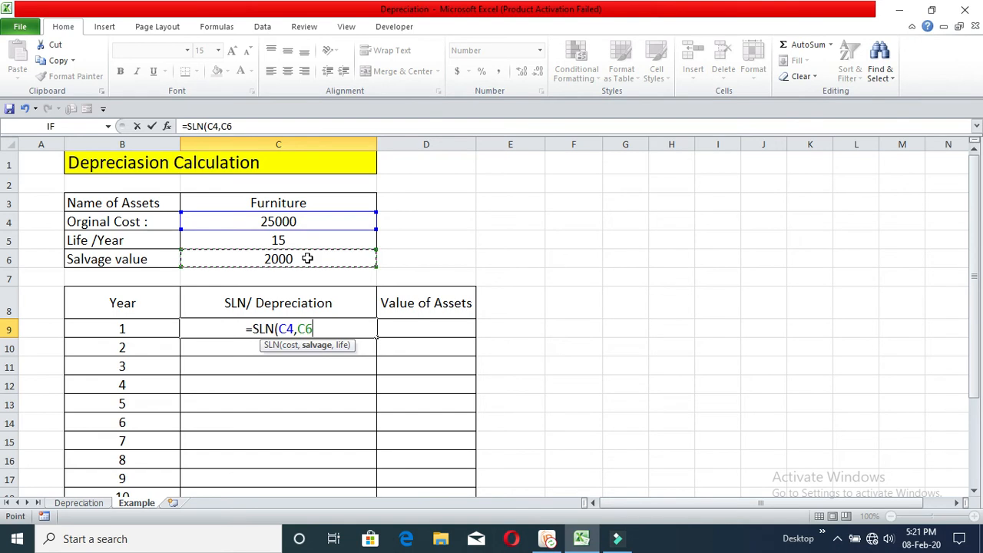
type(",")
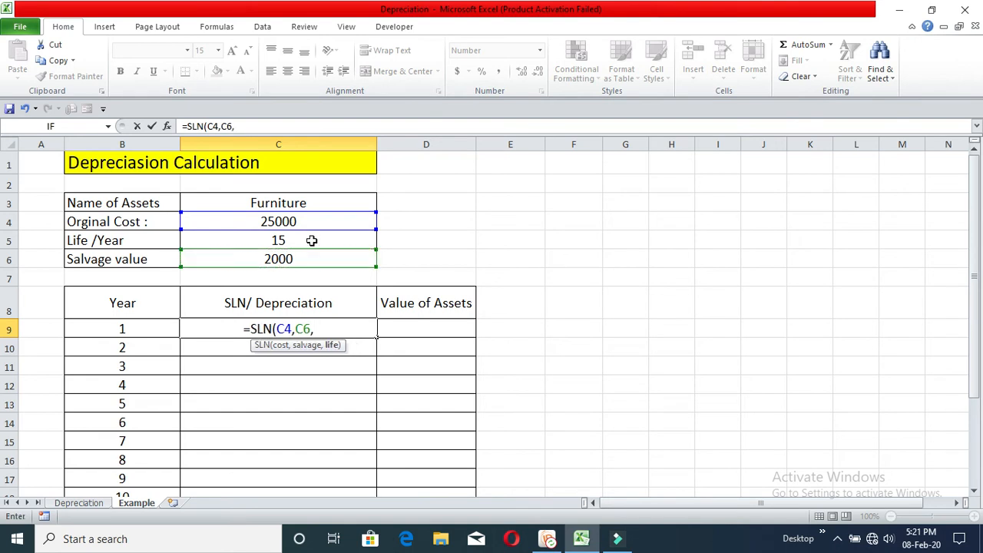
left_click(311, 241)
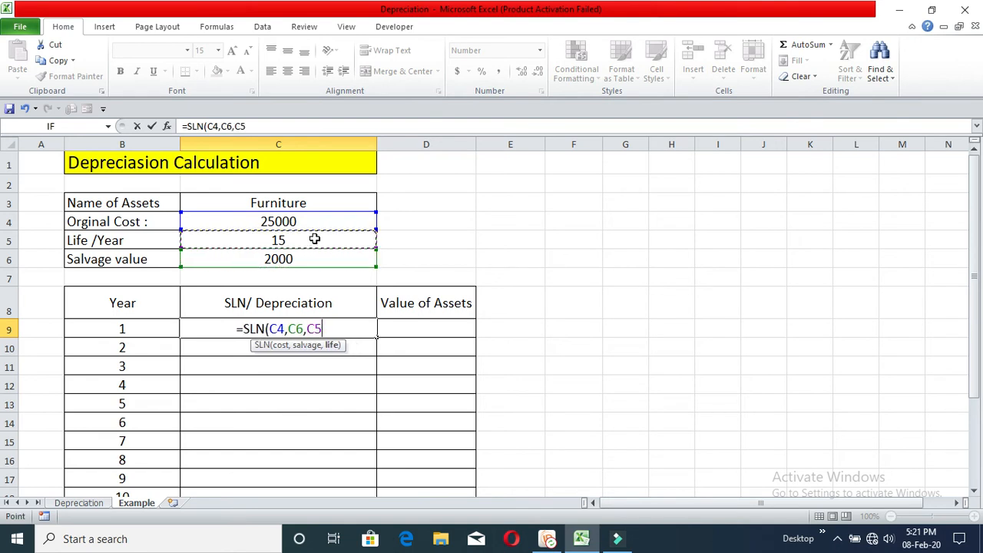
type(")")
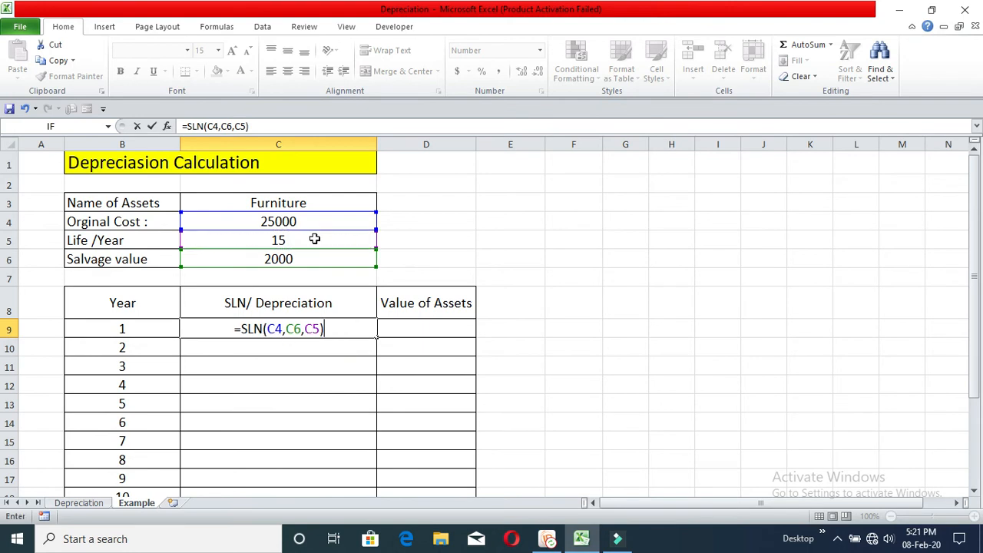
Make all three references in the C9 formula absolute and enter it as =SLN($C$4,$C$6,$C$5)
left_click(210, 126)
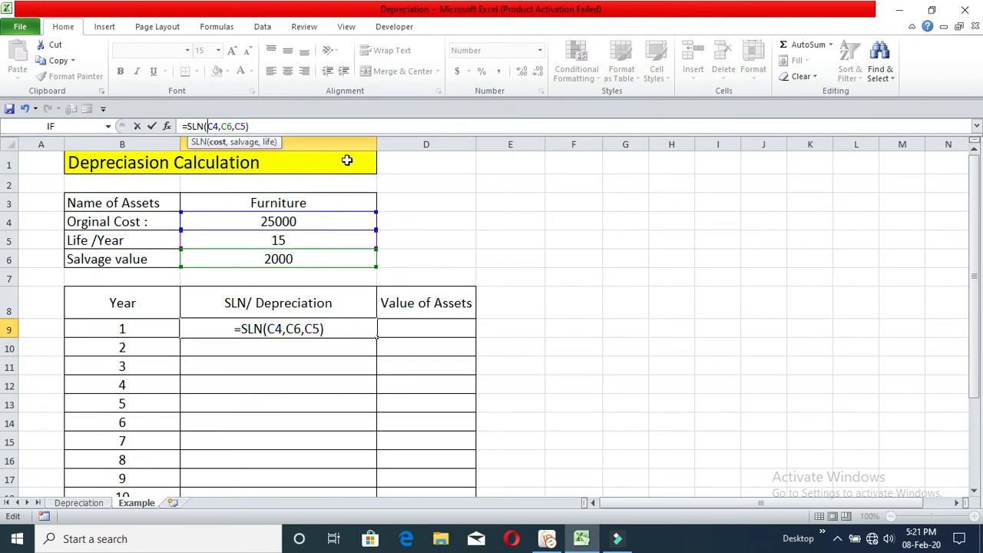
type("$C")
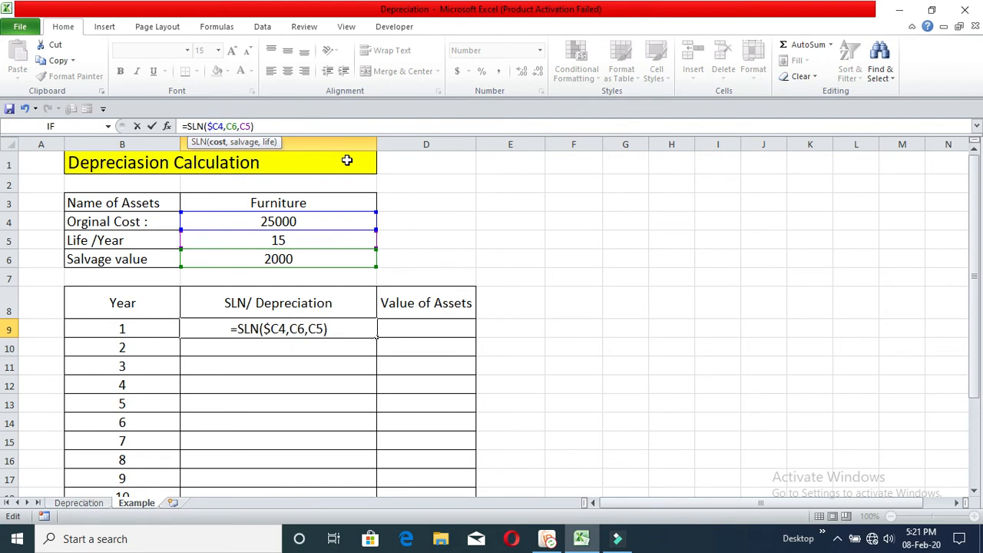
type("$4,")
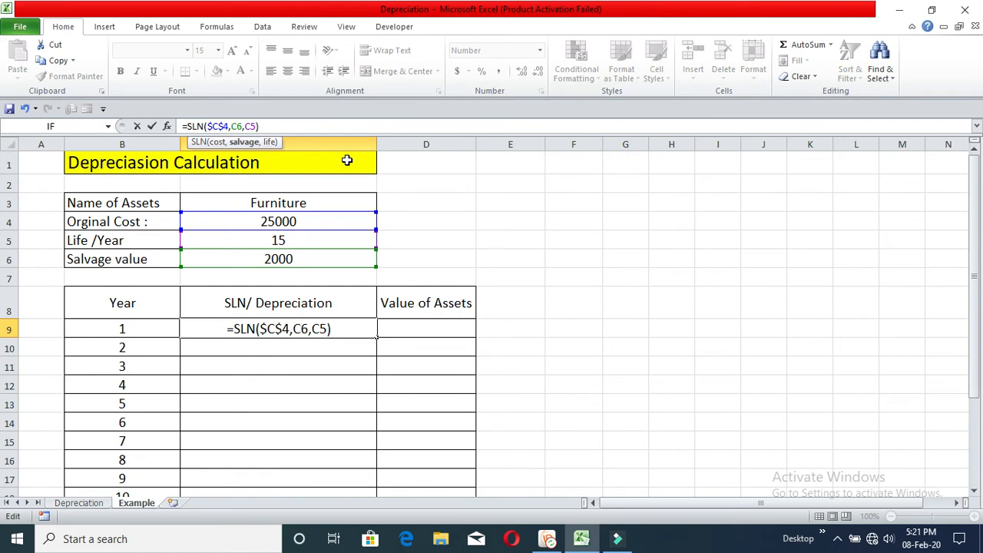
type("$C")
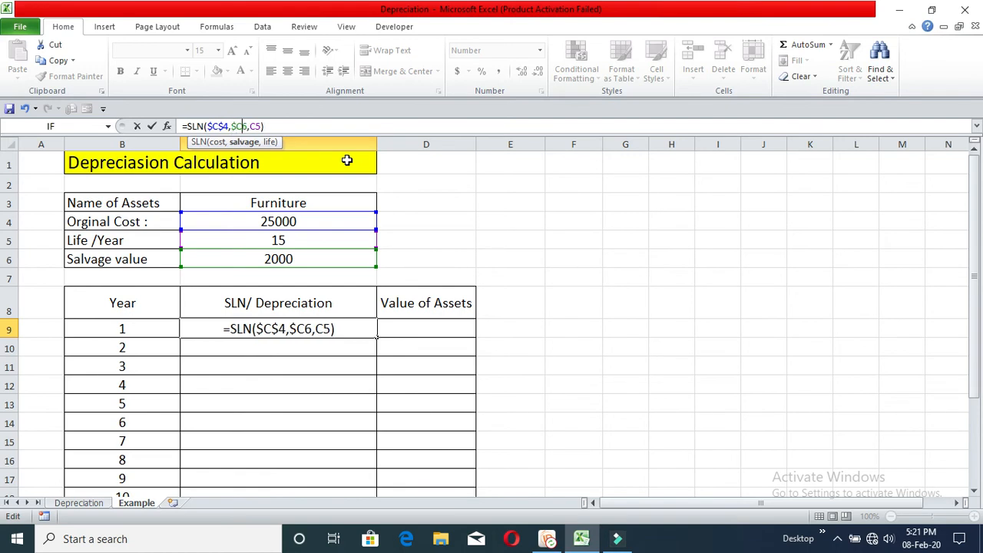
type("$")
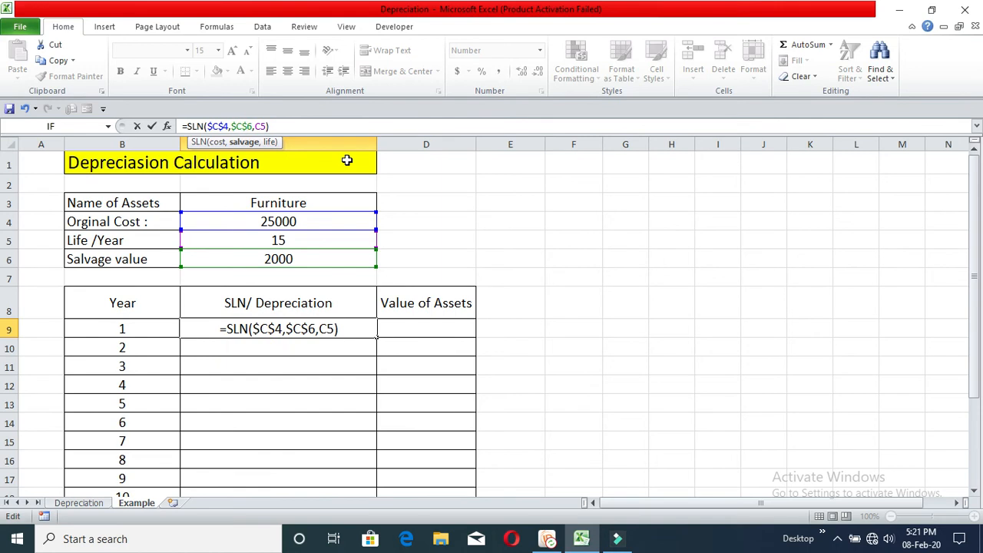
key("Right")
type("$C")
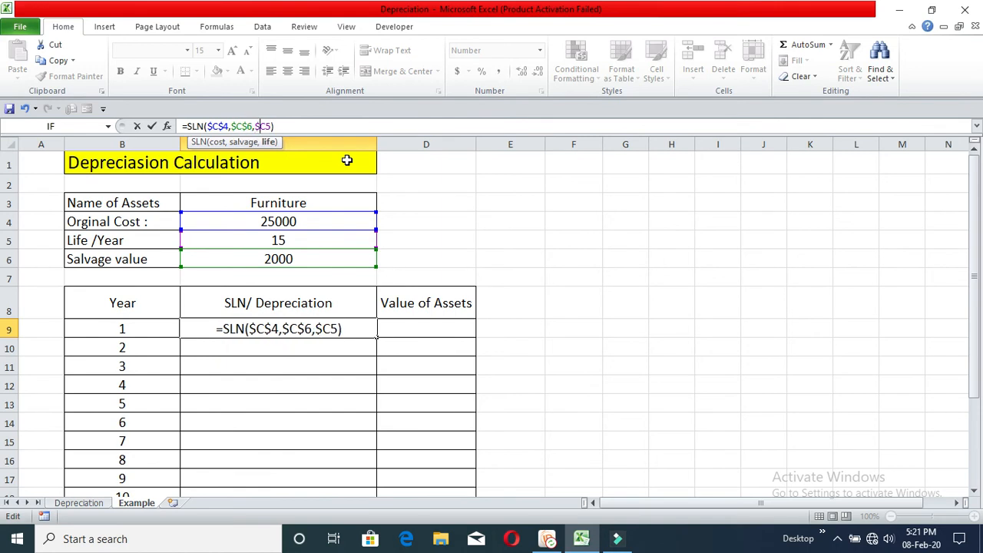
type("$")
key("Return")
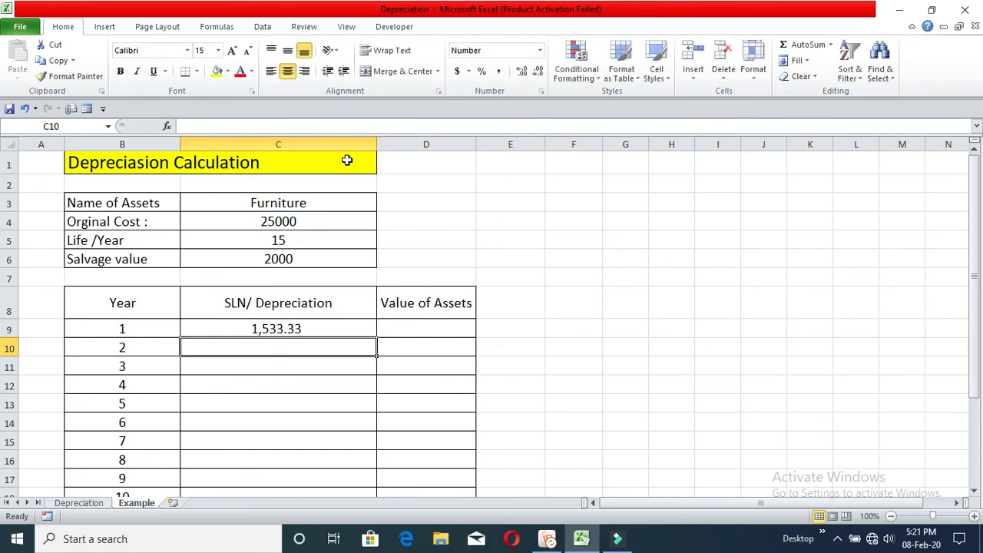
Fill the SLN formula from C9 down the depreciation column through year 15
left_click(347, 329)
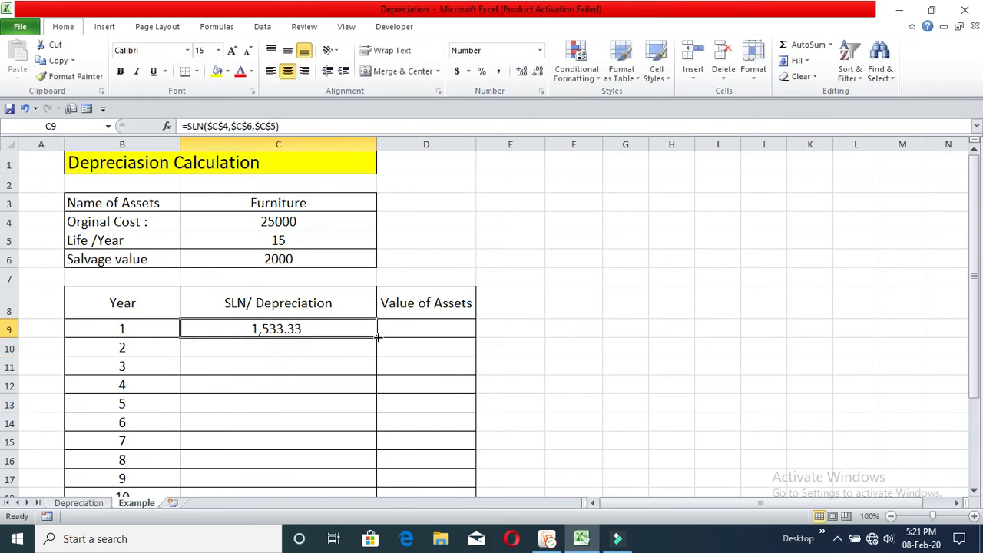
double_click(377, 339)
scroll(343, 386, "down", 2)
scroll(343, 386, "up", 2)
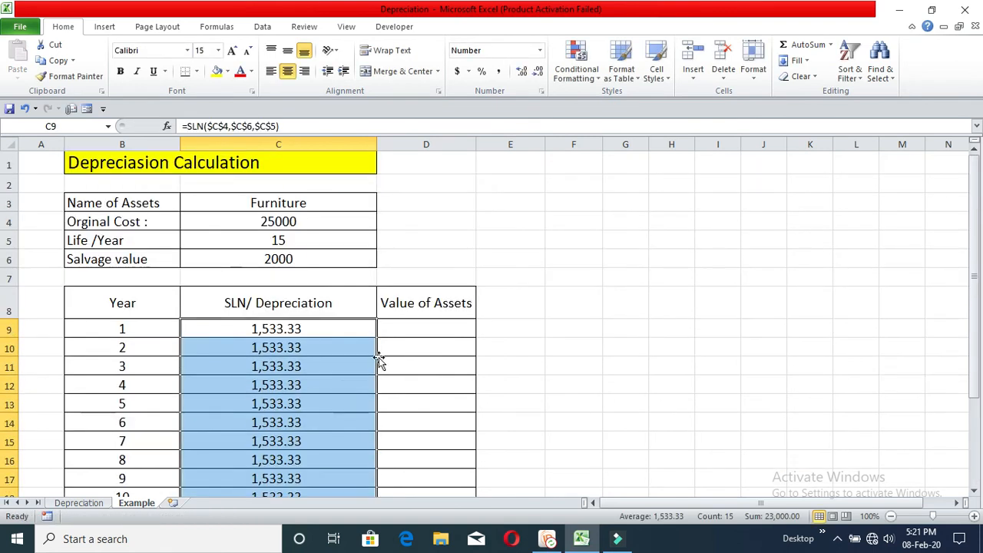
left_click(398, 342)
left_click(300, 329)
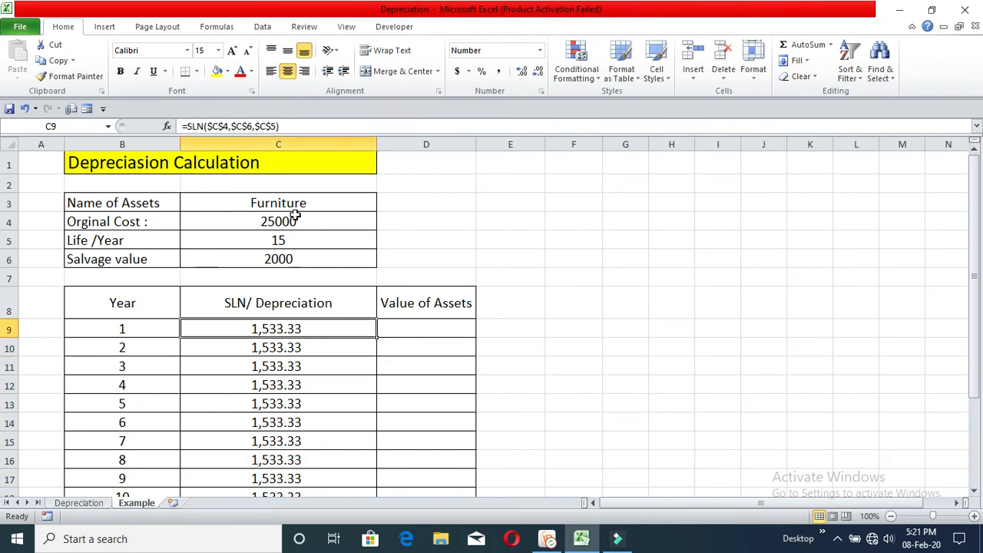
left_click(297, 221)
left_click(294, 329)
Build the year 1 asset value formula in D9 as =C4-C9*B9, subtracting depreciation times year from the original cost
left_click(422, 326)
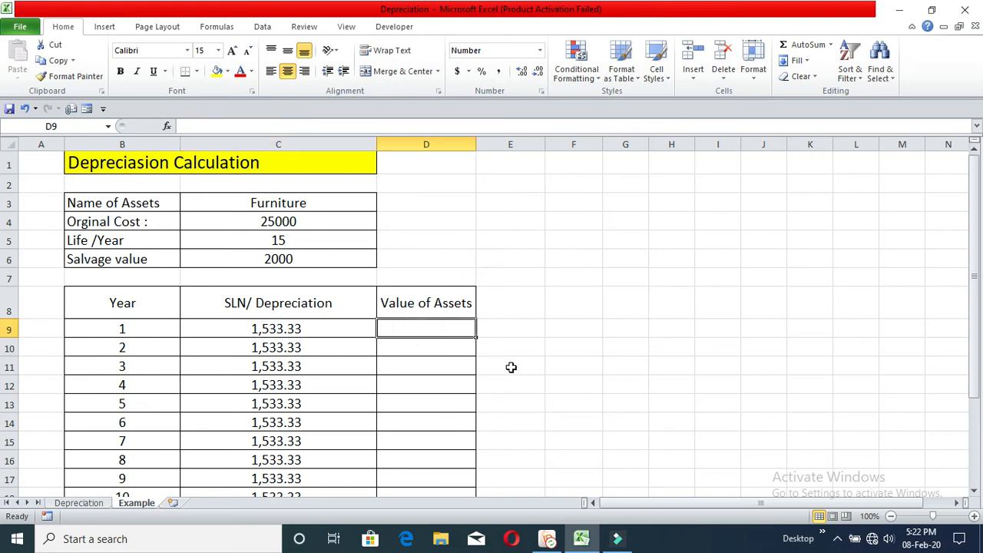
type("=")
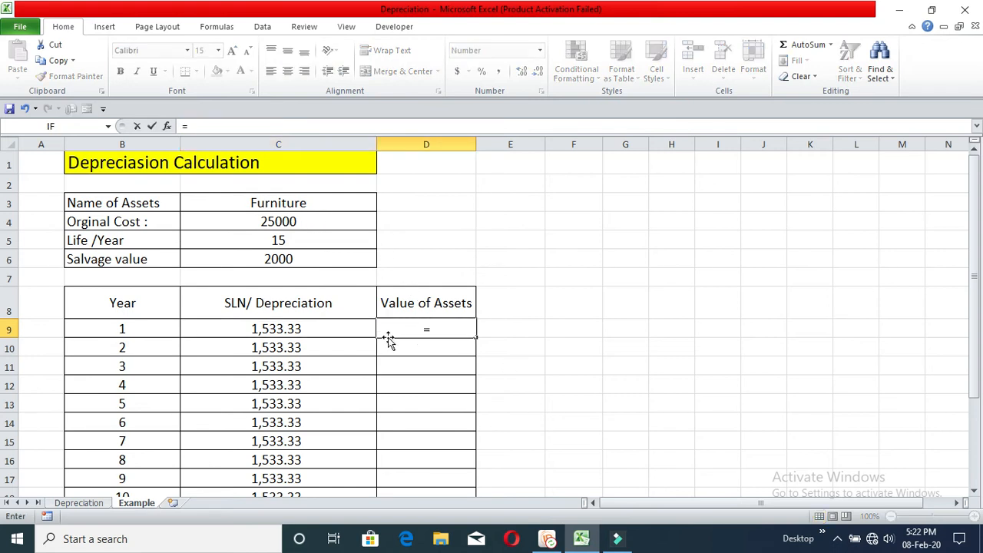
left_click(316, 223)
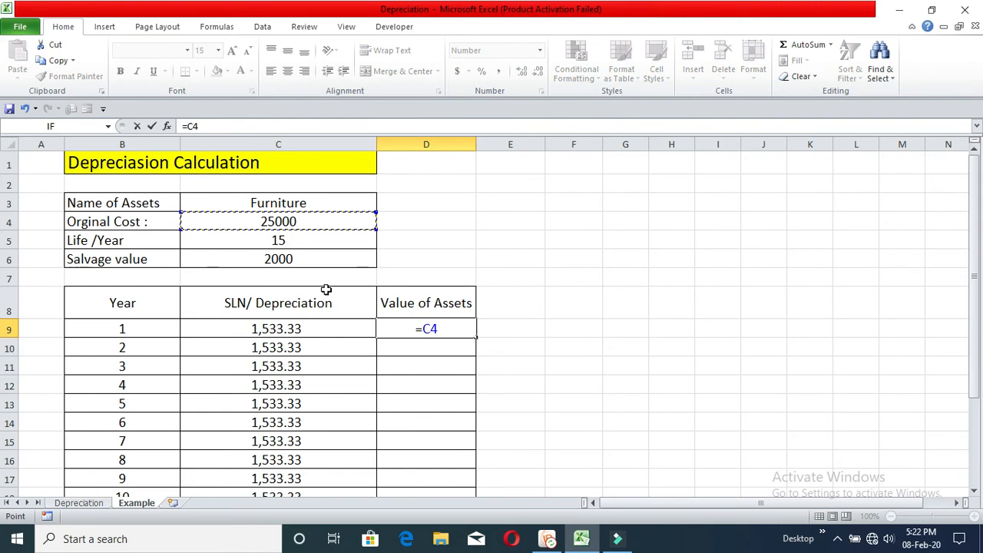
type("-")
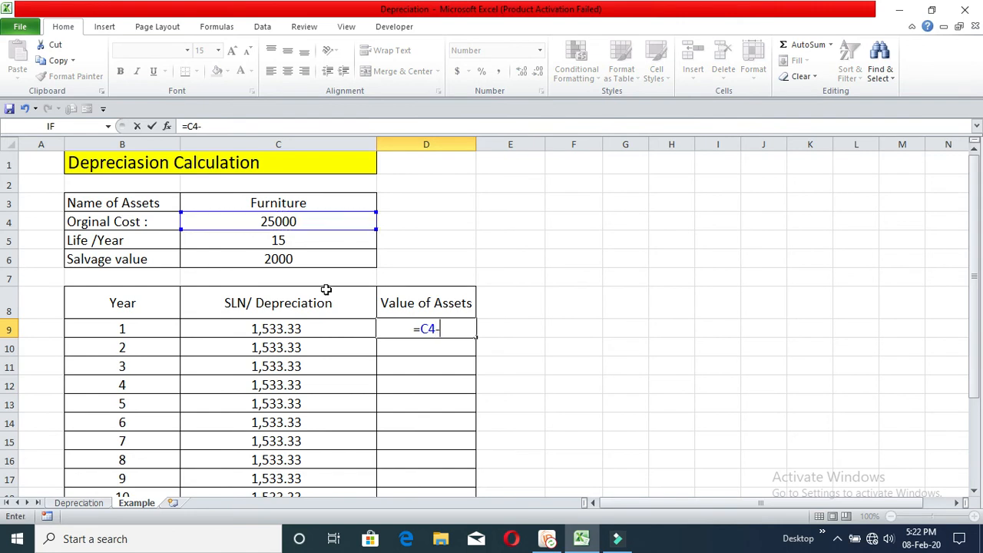
left_click(312, 328)
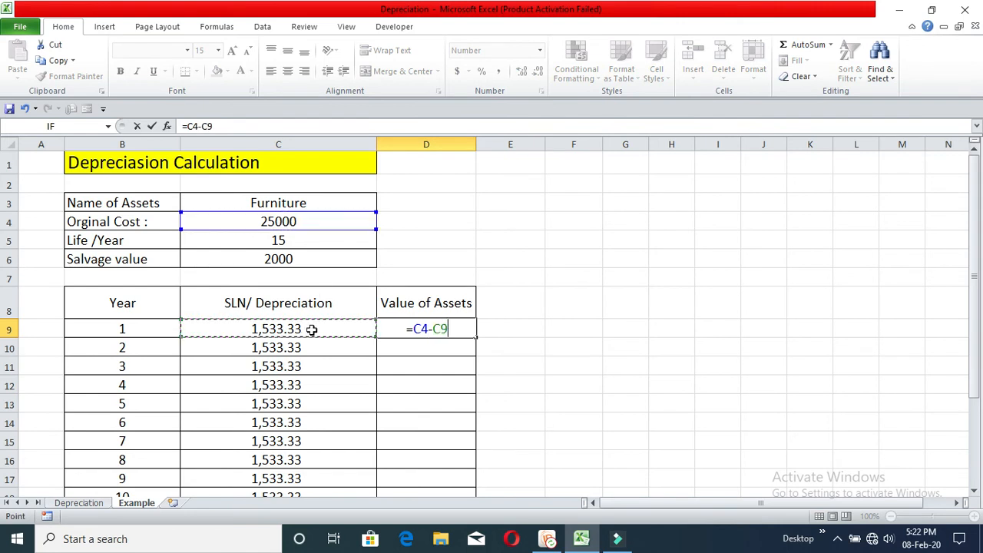
type("*")
left_click(157, 327)
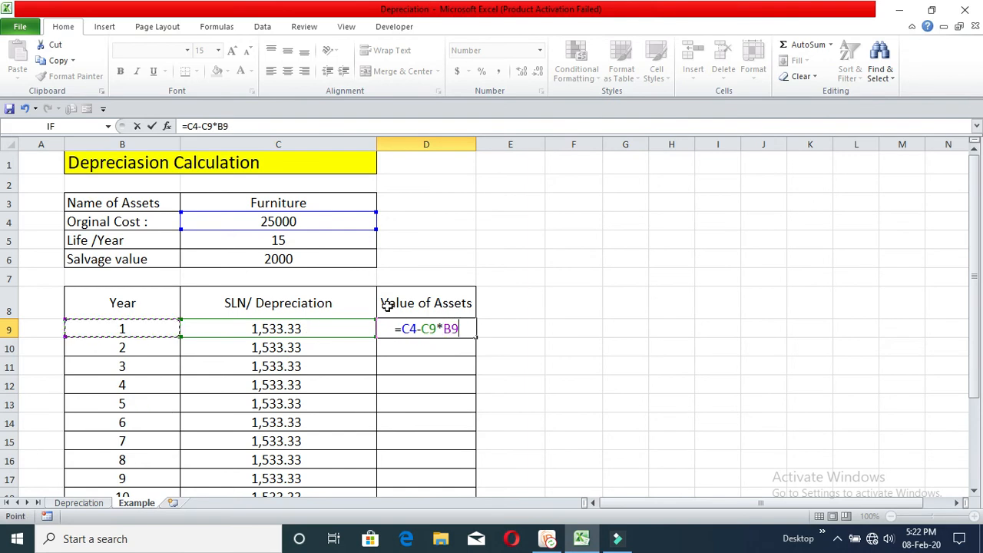
Make the original cost reference in the D9 formula absolute and enter it as =$C$4-C9*B9
left_click(403, 328)
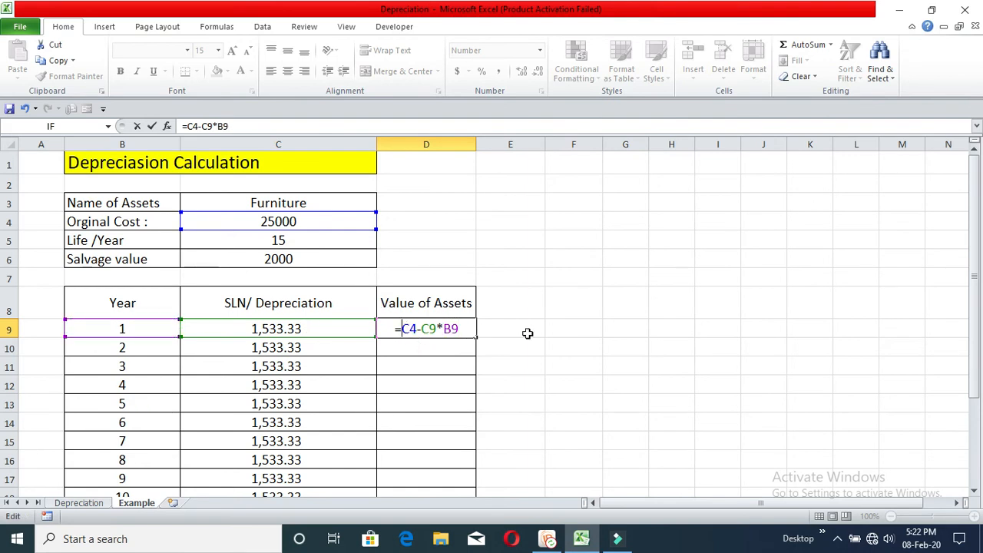
type("$")
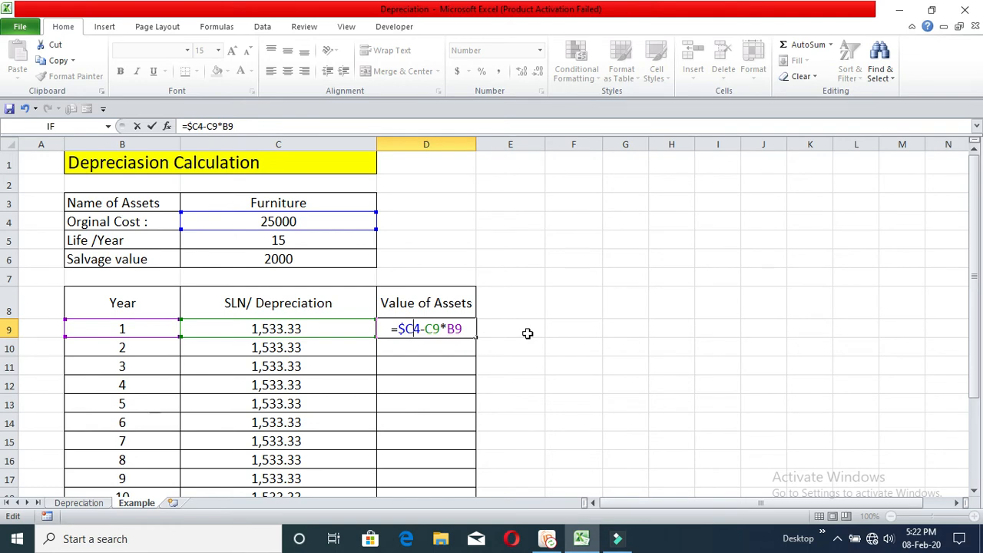
key("Right")
type("$")
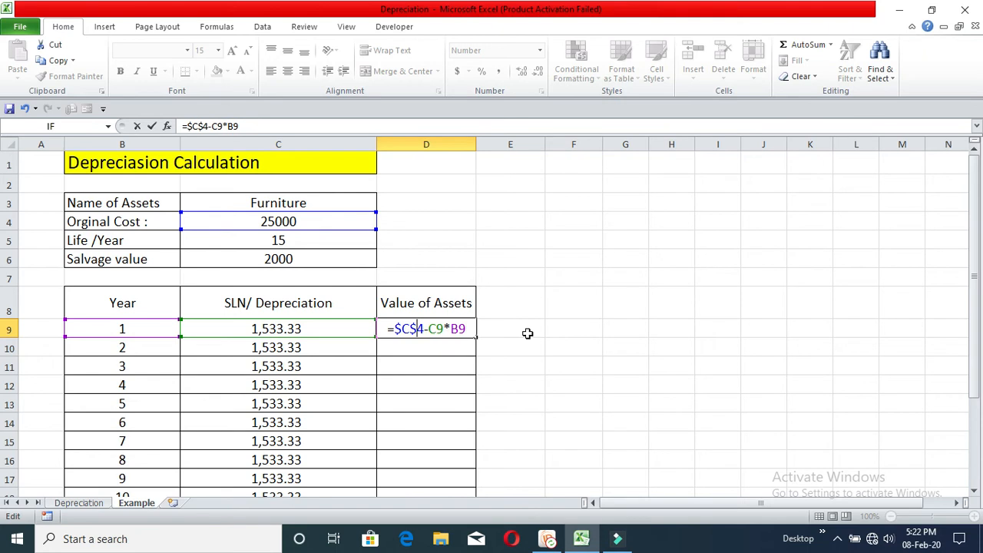
key("Return")
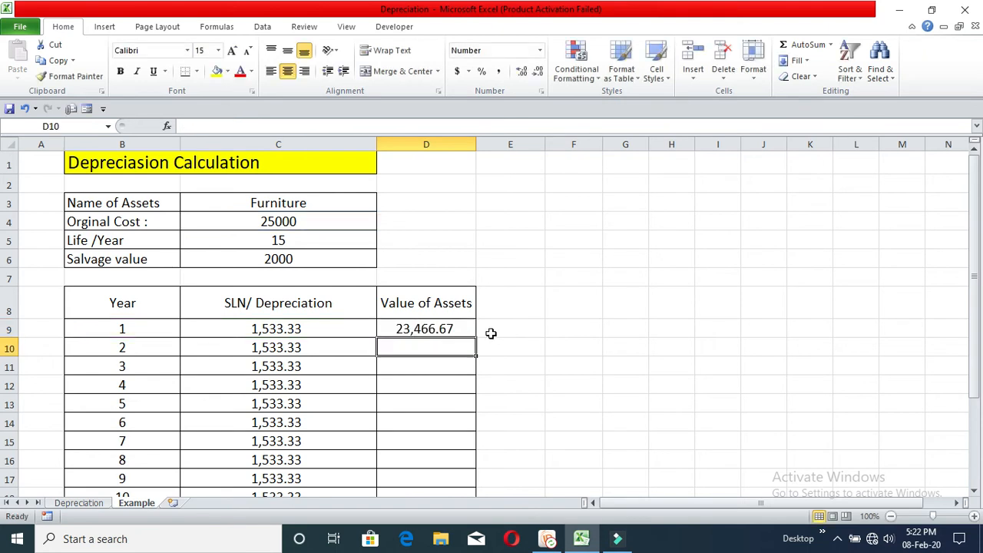
Fill the D9 formula down the Value of Assets column through year 15
left_click(455, 329)
double_click(475, 338)
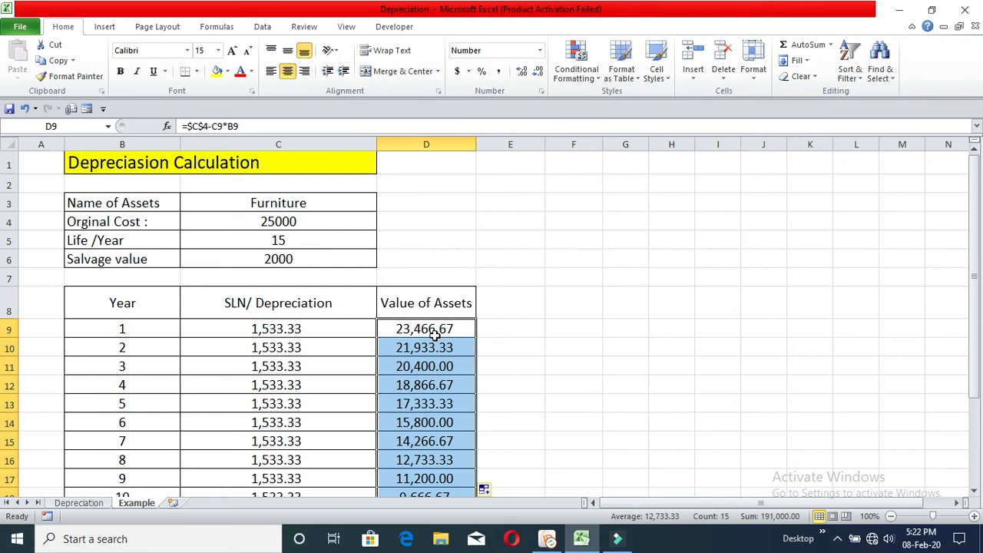
scroll(424, 365, "down", 3)
scroll(436, 402, "up", 3)
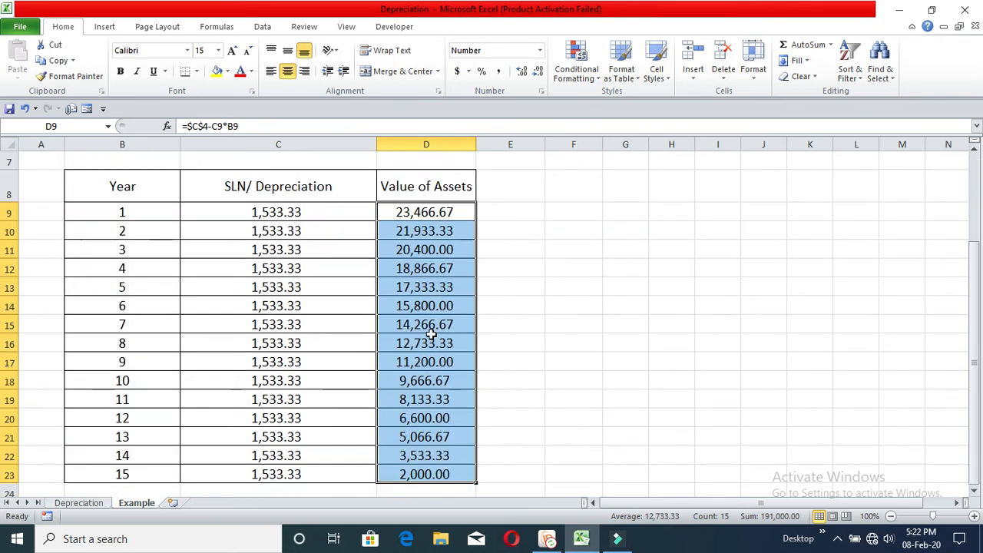
scroll(444, 364, "down", 1)
scroll(446, 365, "up", 1)
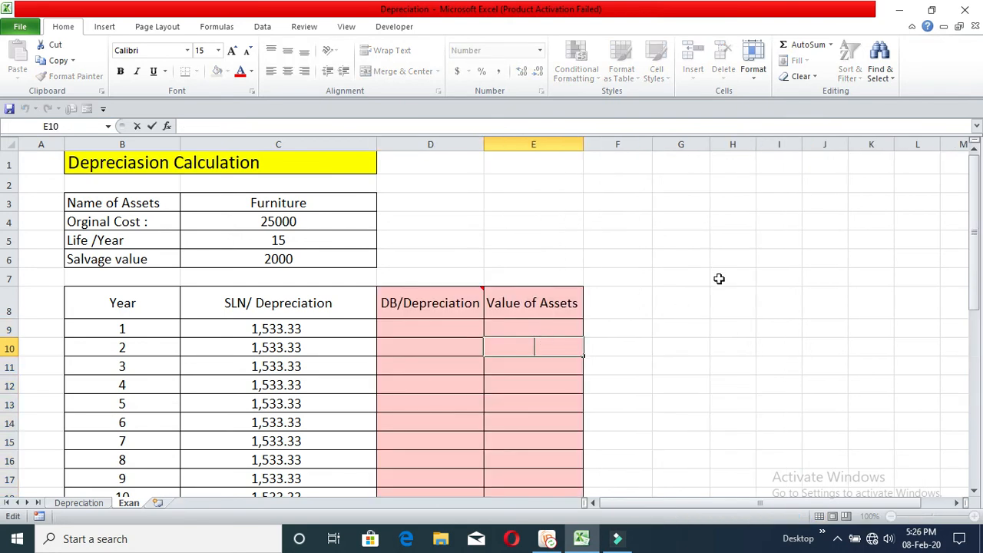
left_click(699, 280)
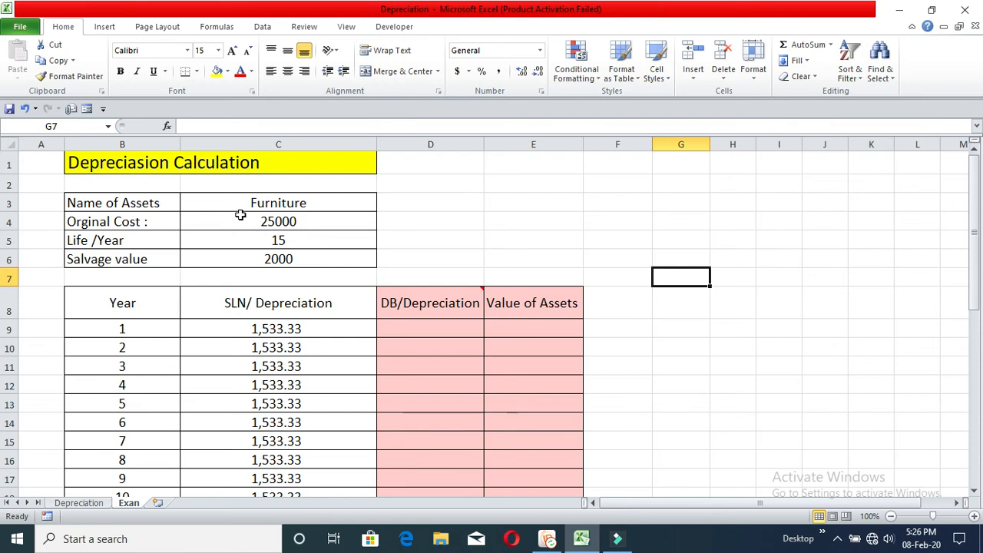
Enter the year 1 declining balance formula =DB(C4,C6,C5,B9) in D9, using cost, salvage value, life and year
mouse_move(451, 306)
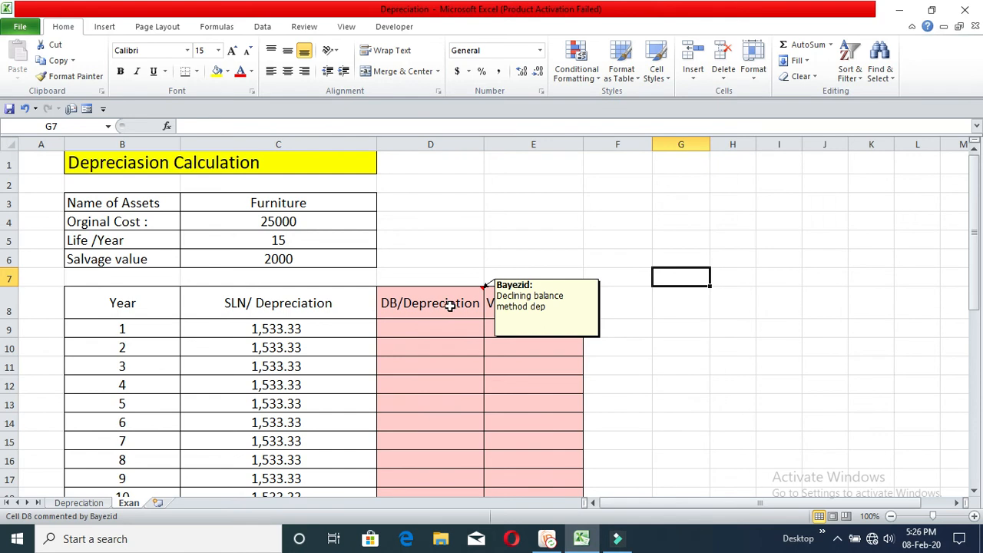
left_click(450, 326)
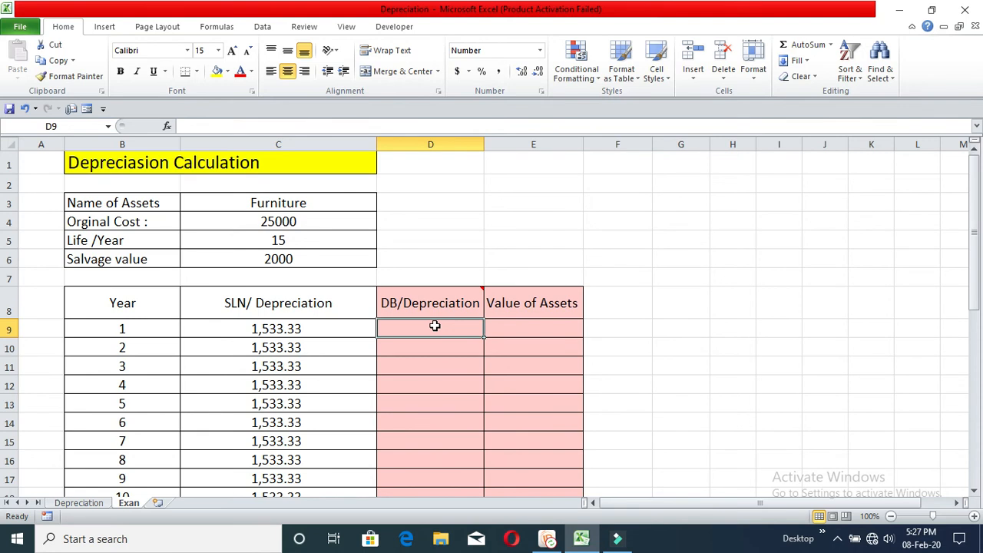
type("=")
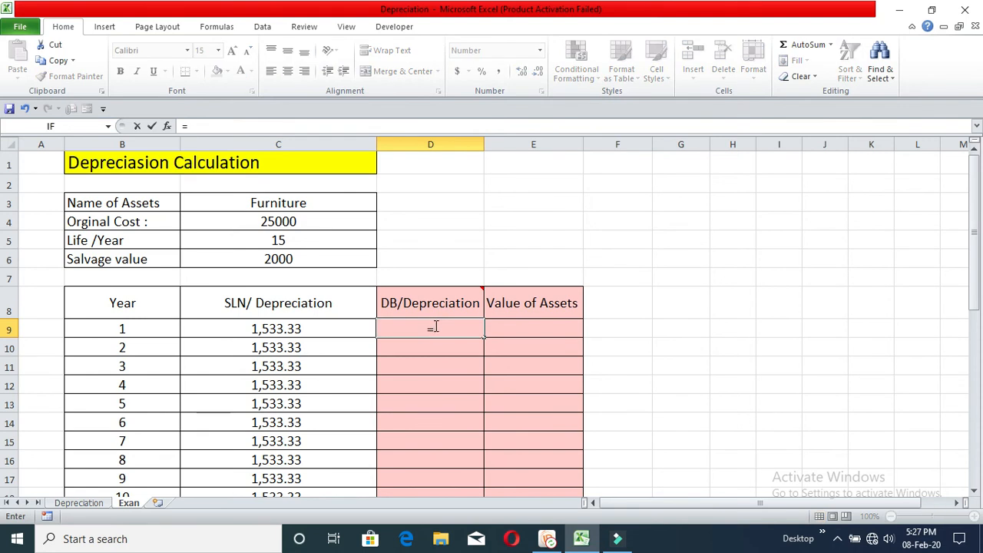
type("DB")
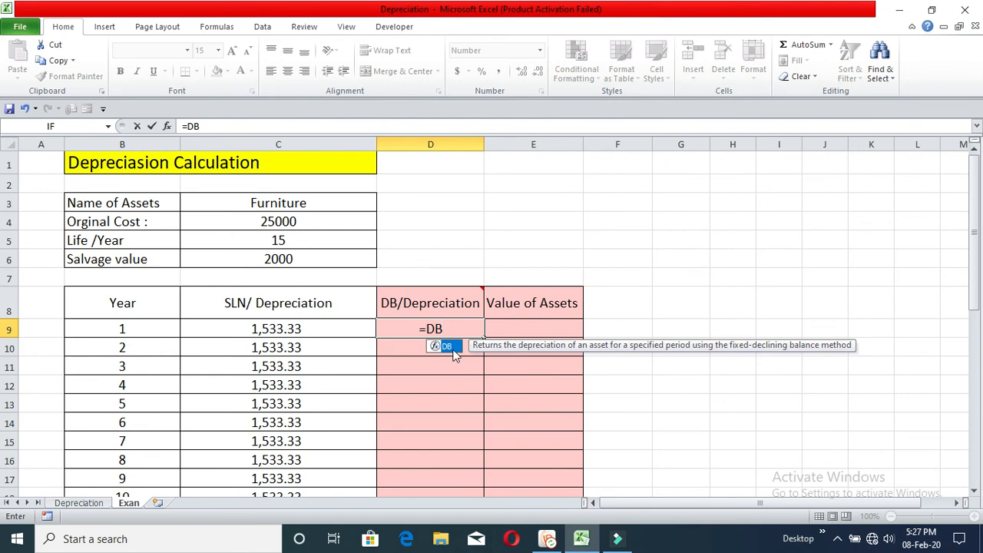
double_click(447, 346)
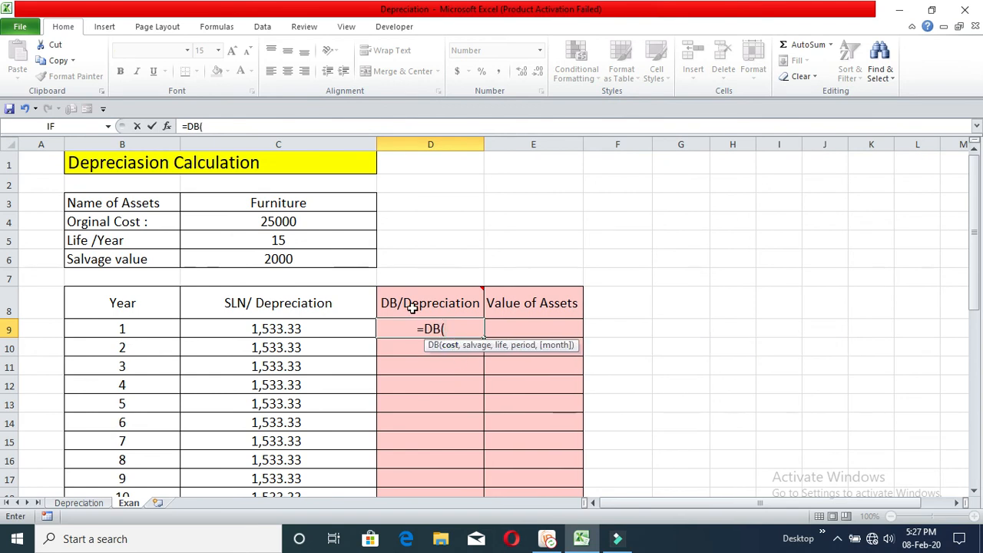
left_click(304, 221)
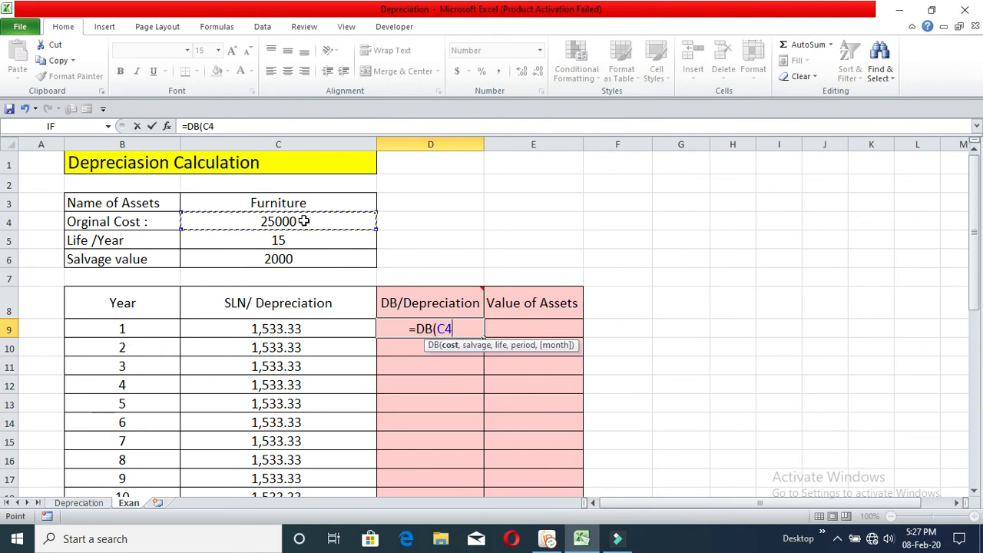
type(",")
left_click(330, 255)
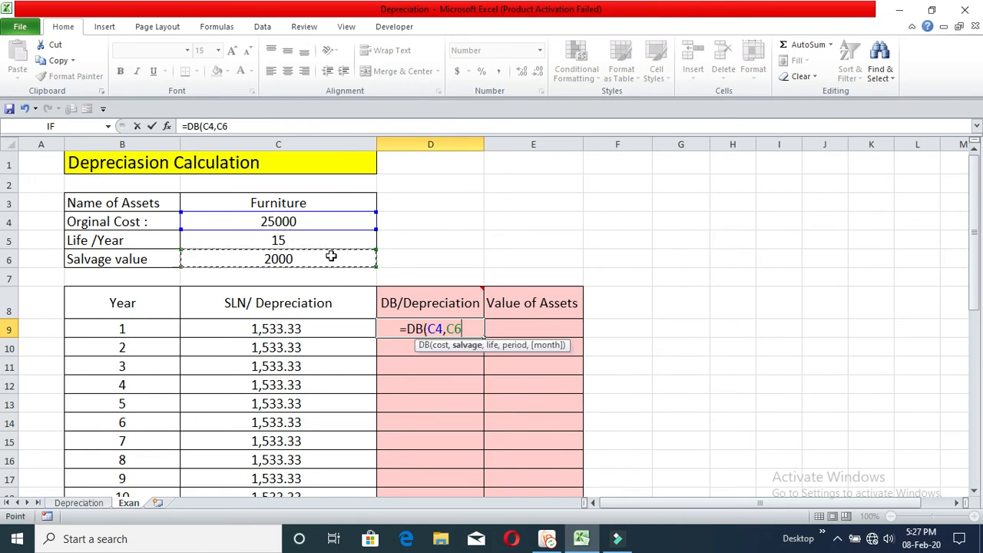
type(",")
left_click(321, 239)
type(",")
left_click(149, 328)
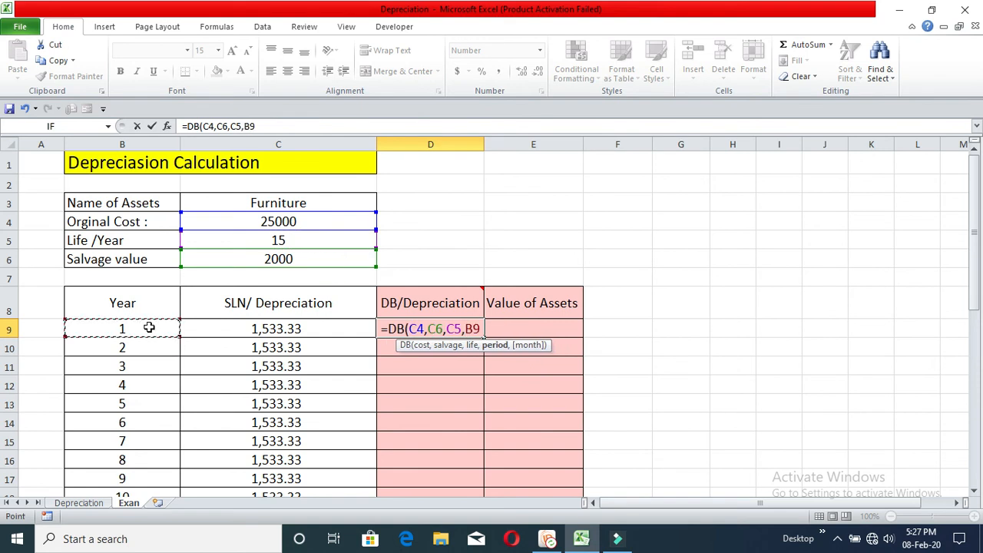
type(")")
key("Return")
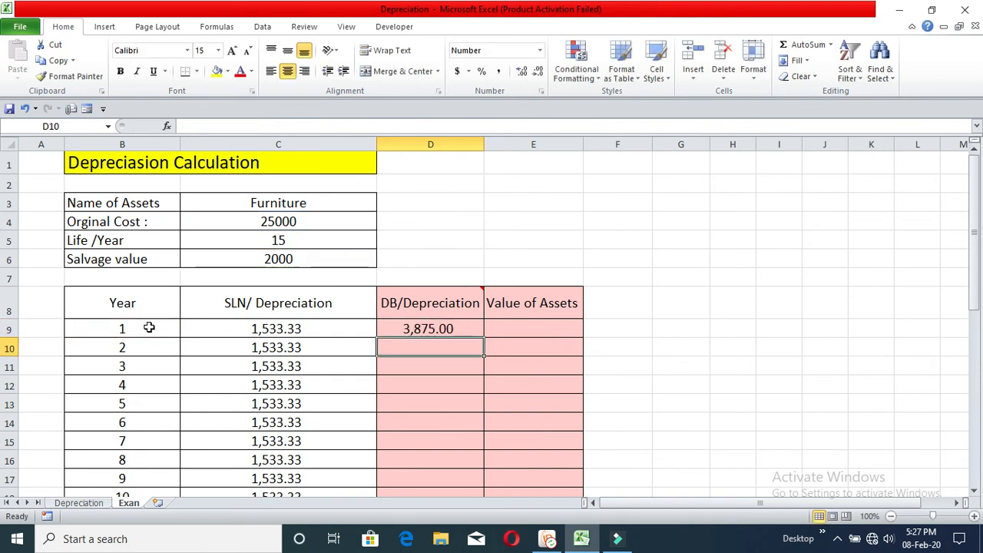
Make the cost, salvage and life references in the D9 formula absolute so it reads =DB($C$4,$C$6,$C$5,B9)
left_click(446, 328)
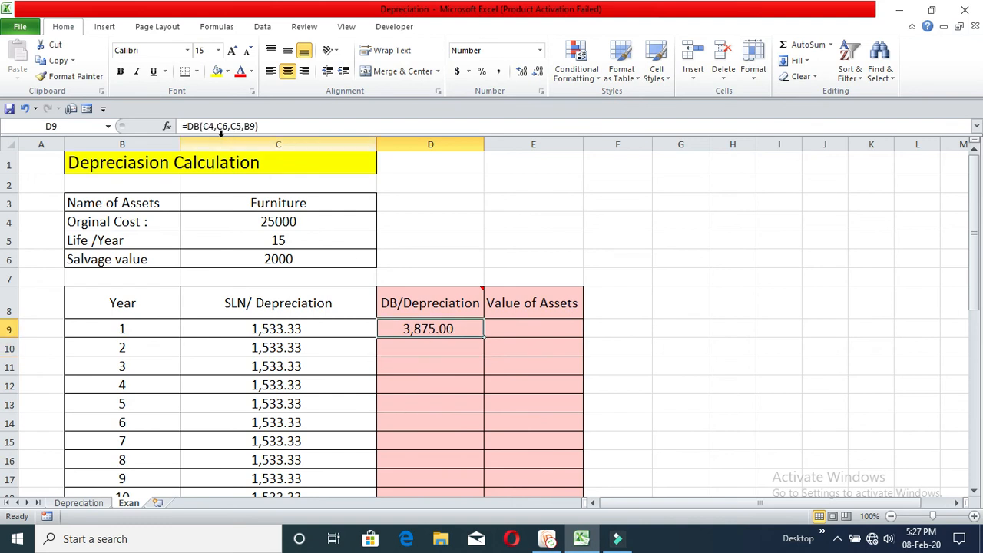
left_click(205, 126)
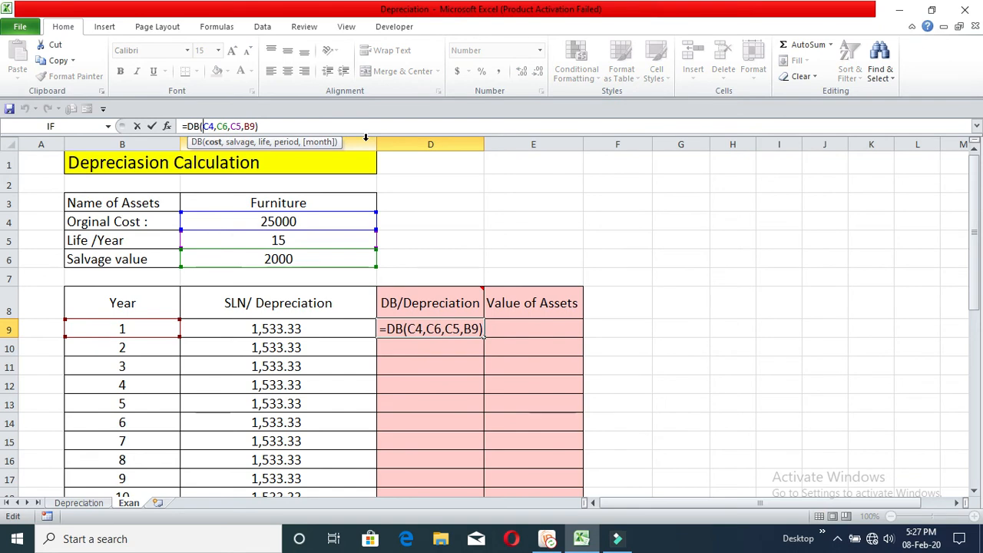
type("$C")
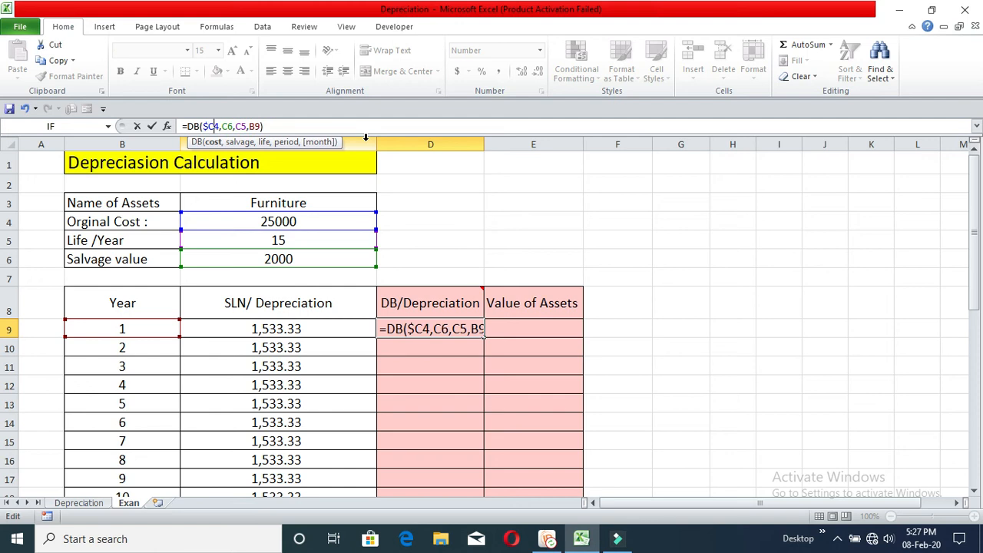
type("$")
key("Right")
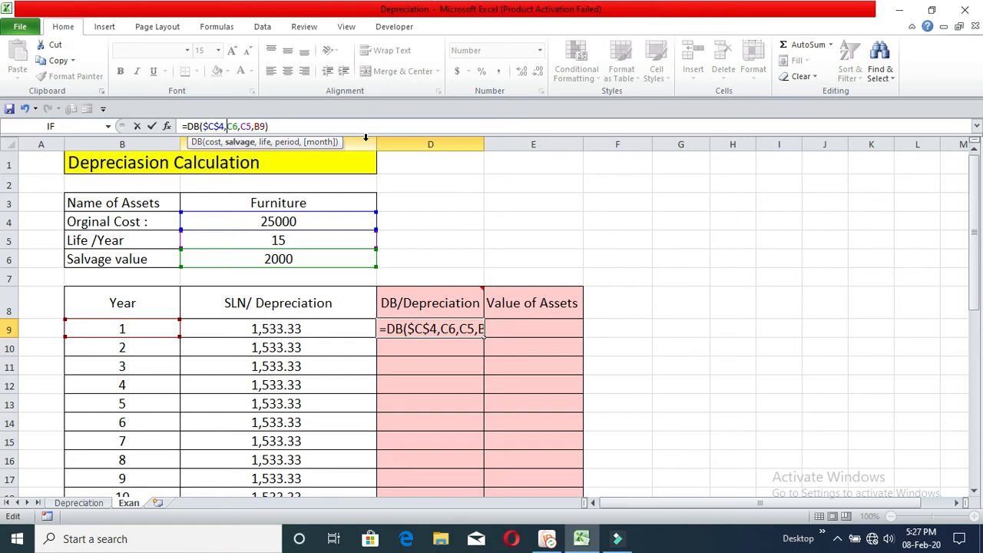
type("$")
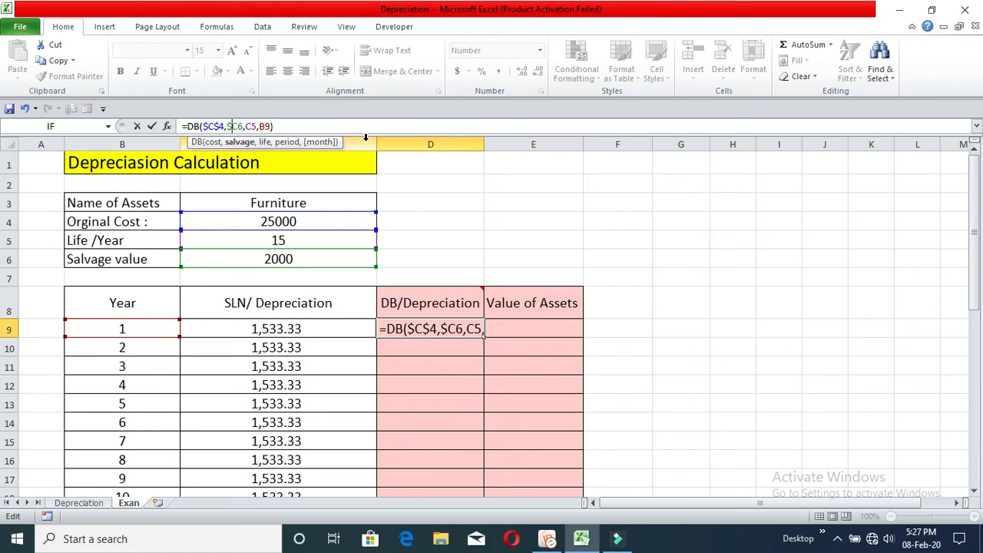
key("Right")
type("$")
key("Right")
key("Right")
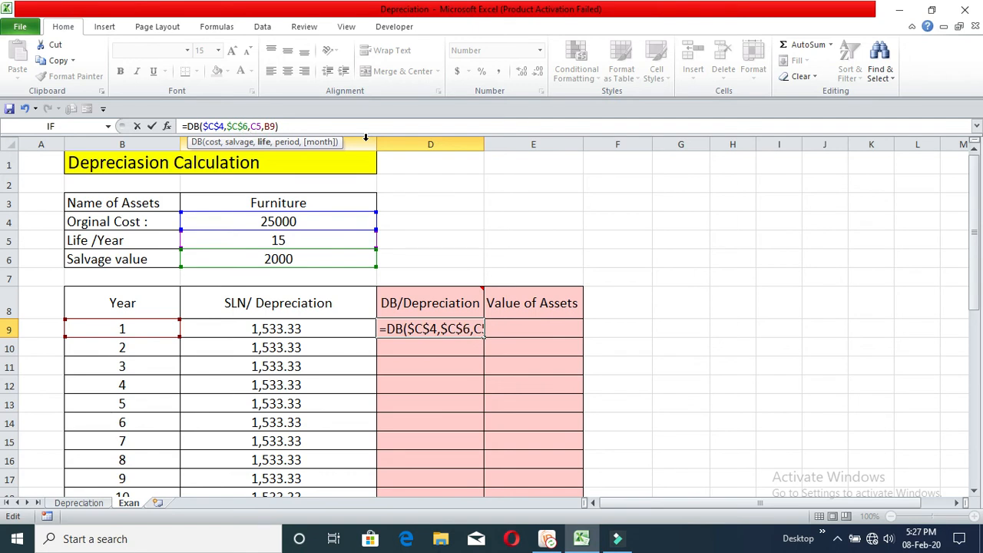
type("$C")
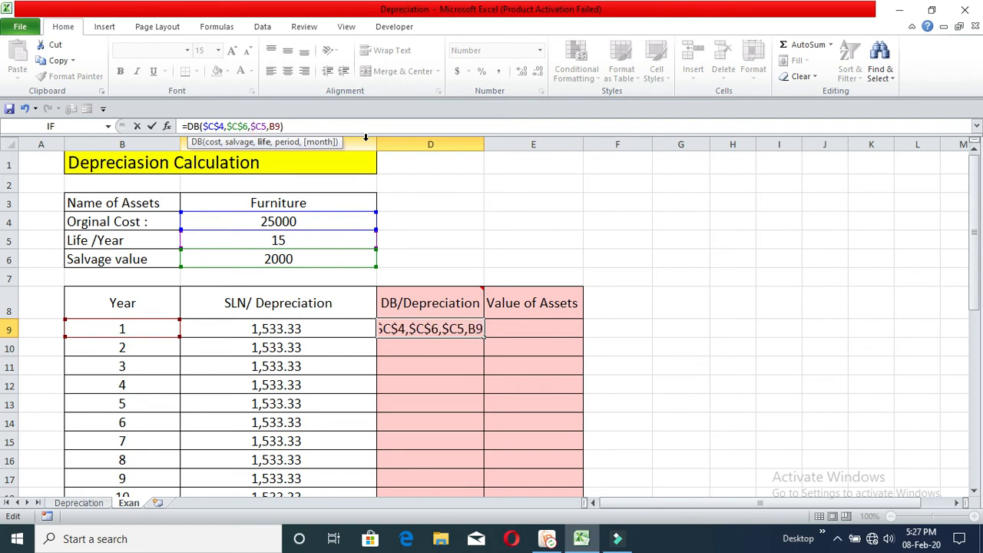
type("$")
key("Return")
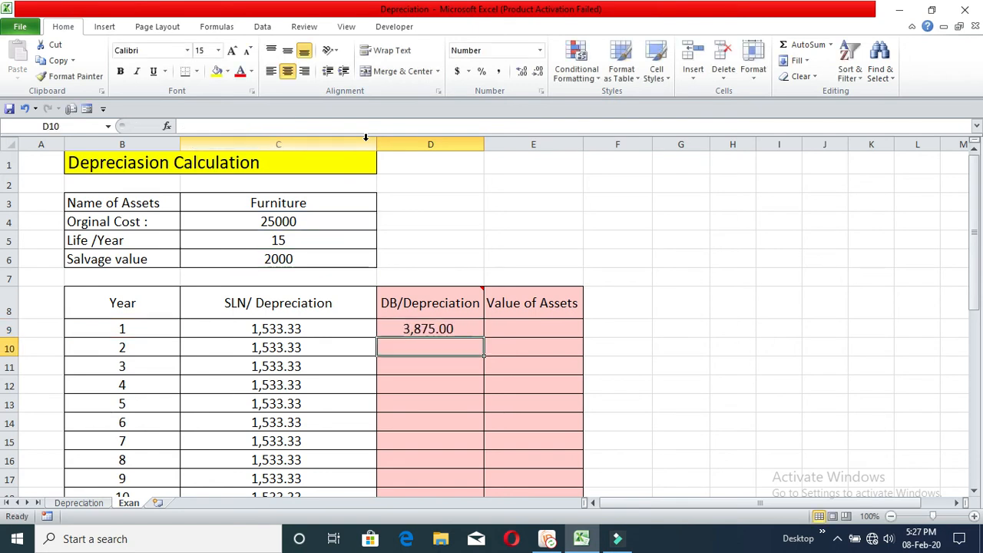
Fill the DB formula from D9 down the DB/Depreciation column through year 15
left_click(468, 334)
double_click(484, 335)
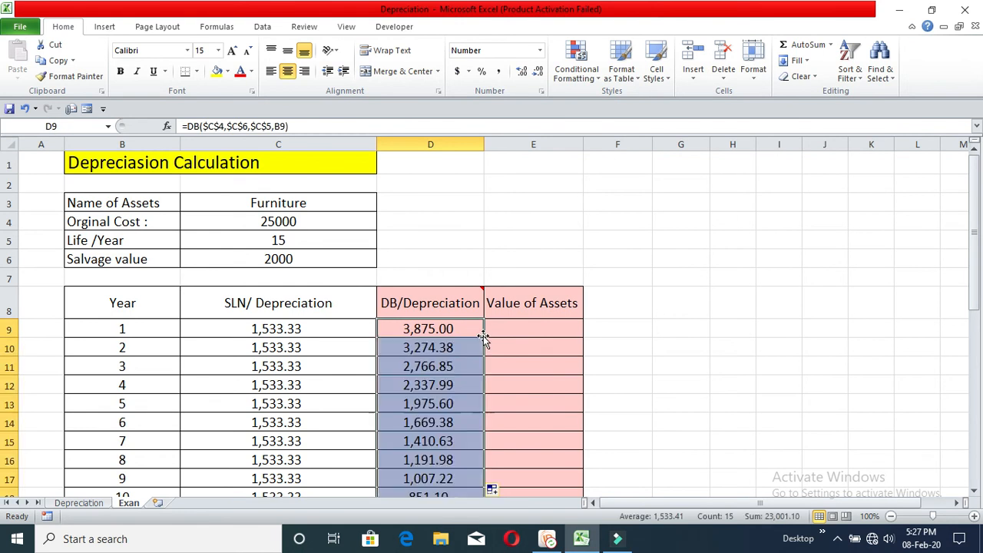
scroll(497, 370, "down", 2)
scroll(467, 436, "up", 2)
Review the DB depreciation amounts from year 1 to year 15 and compare the asset's life with the Year column
left_click(436, 331)
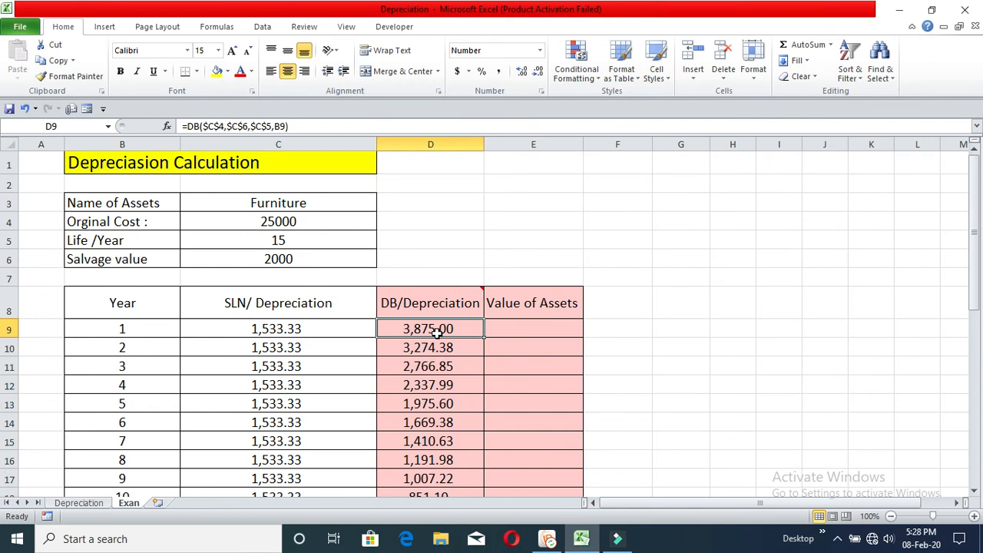
scroll(438, 460, "down", 4)
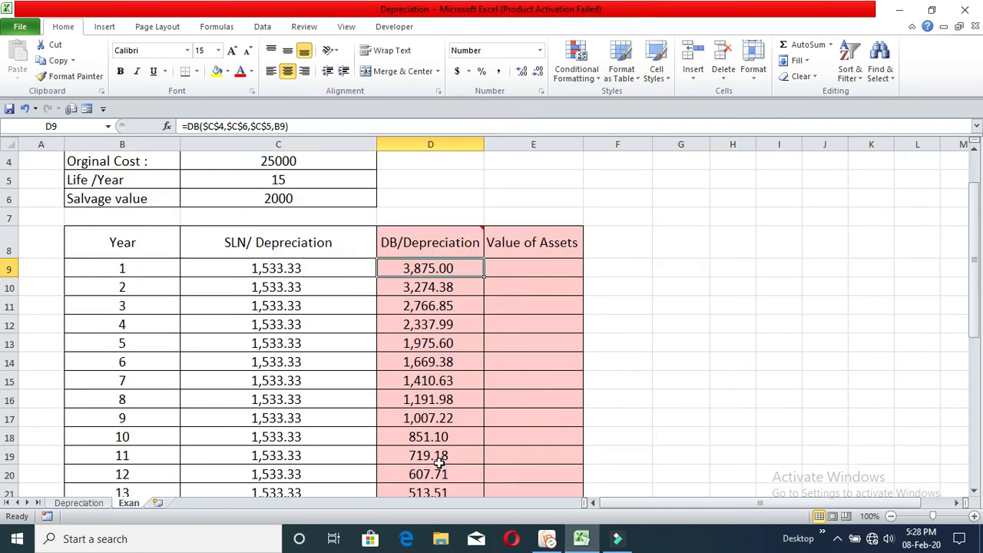
left_click(445, 366)
left_click(444, 352)
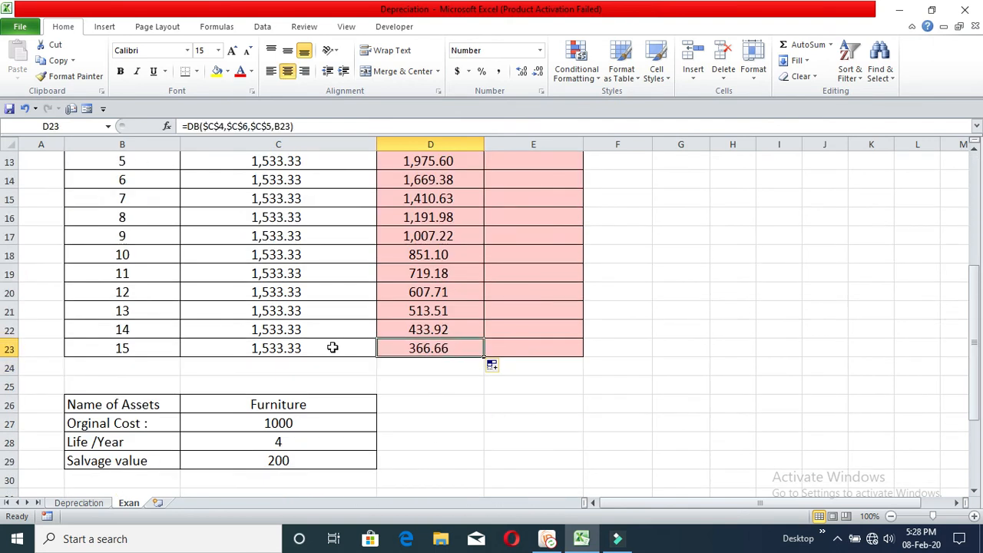
scroll(180, 328, "up", 1)
scroll(180, 329, "up", 3)
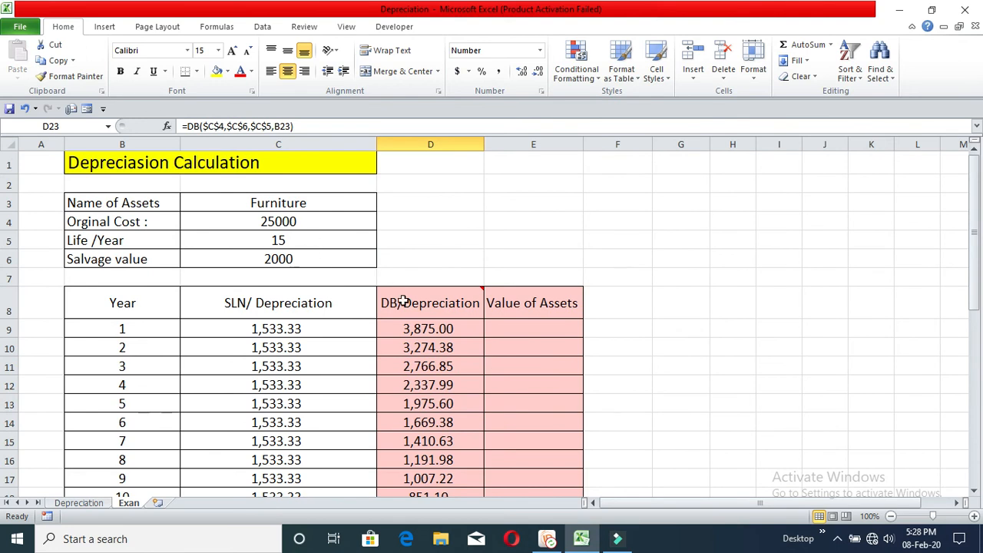
left_click(279, 242)
left_click_drag(147, 328, 146, 459)
scroll(147, 448, "down", 3)
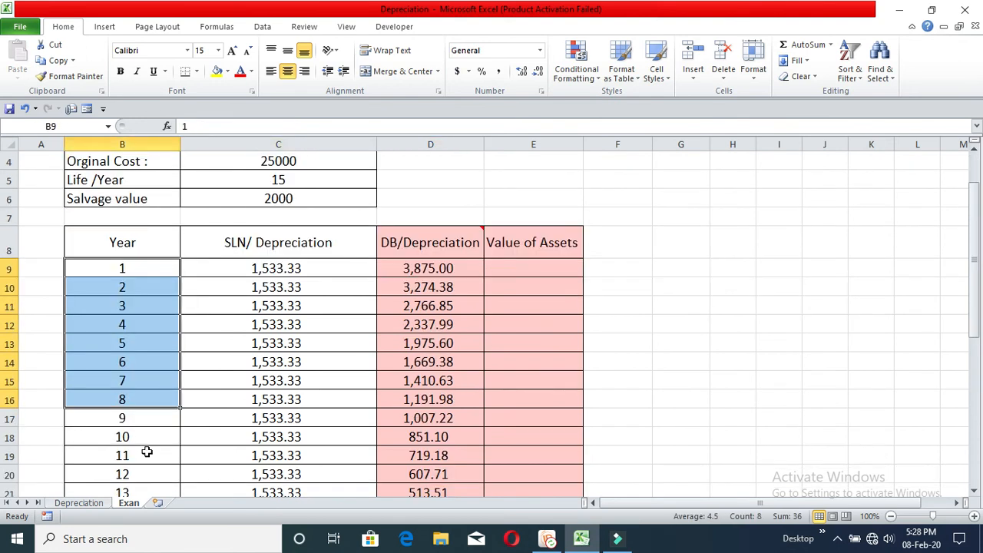
left_click(145, 400)
scroll(217, 364, "up", 3)
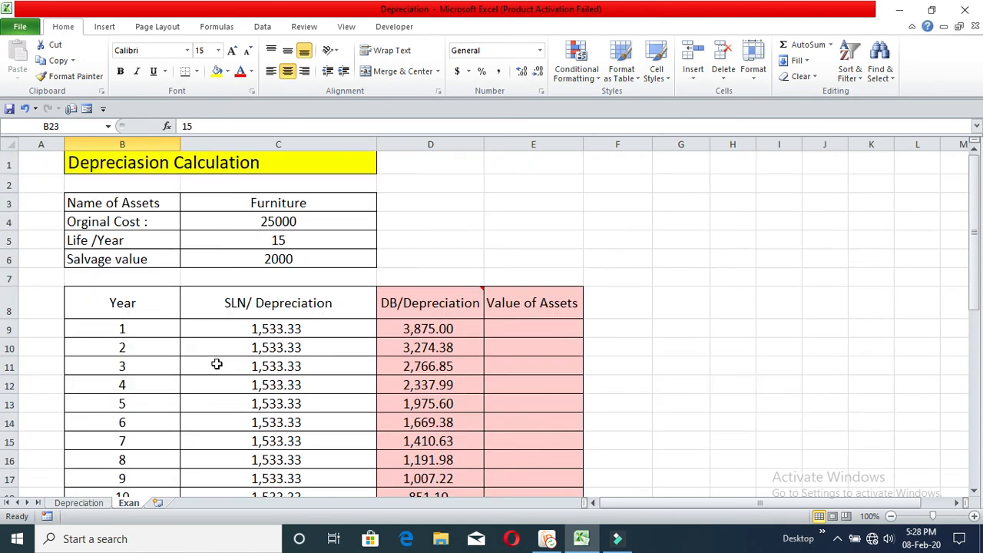
Enter the year 1 asset value in E9 as =C4-D9, original cost minus DB depreciation
left_click(506, 326)
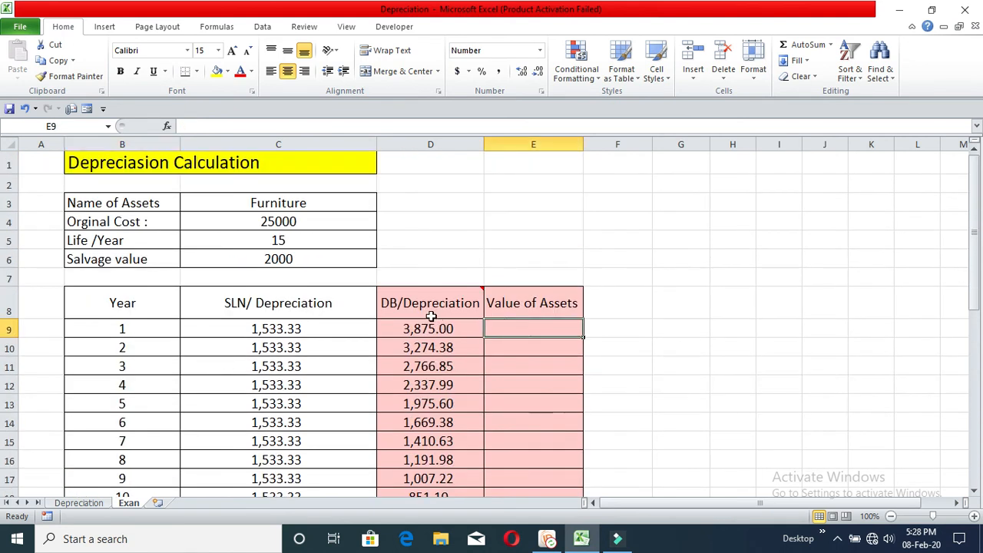
left_click(438, 326)
left_click(506, 329)
type("=")
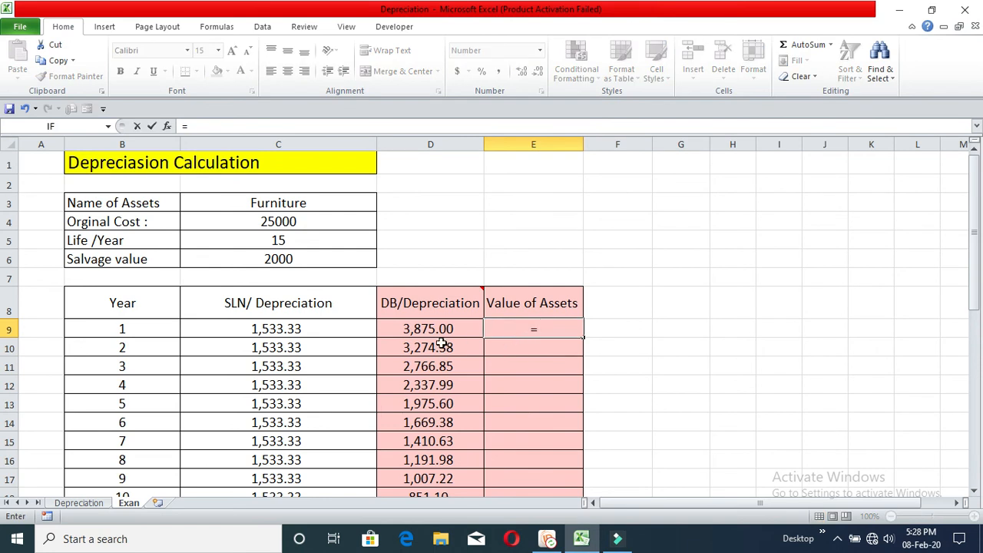
left_click(297, 224)
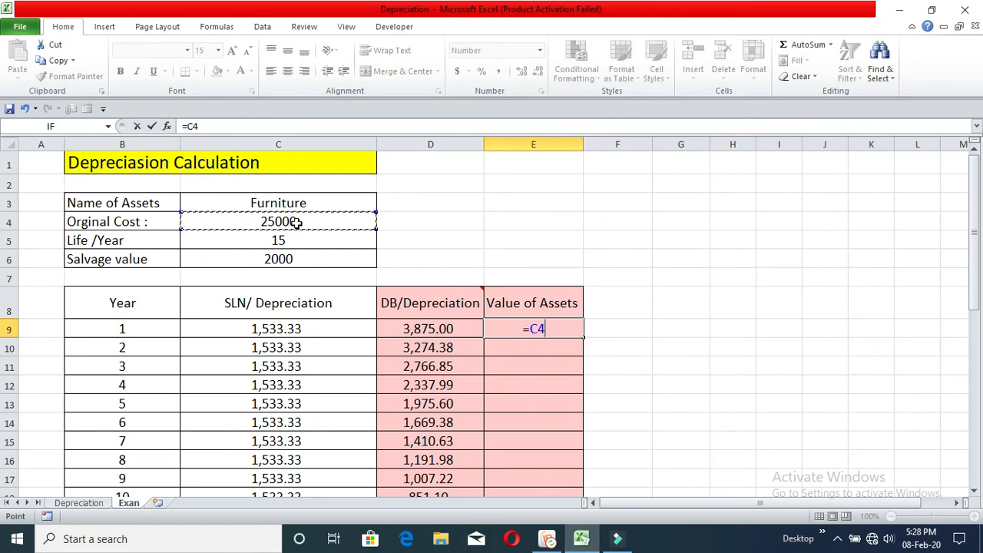
type("-")
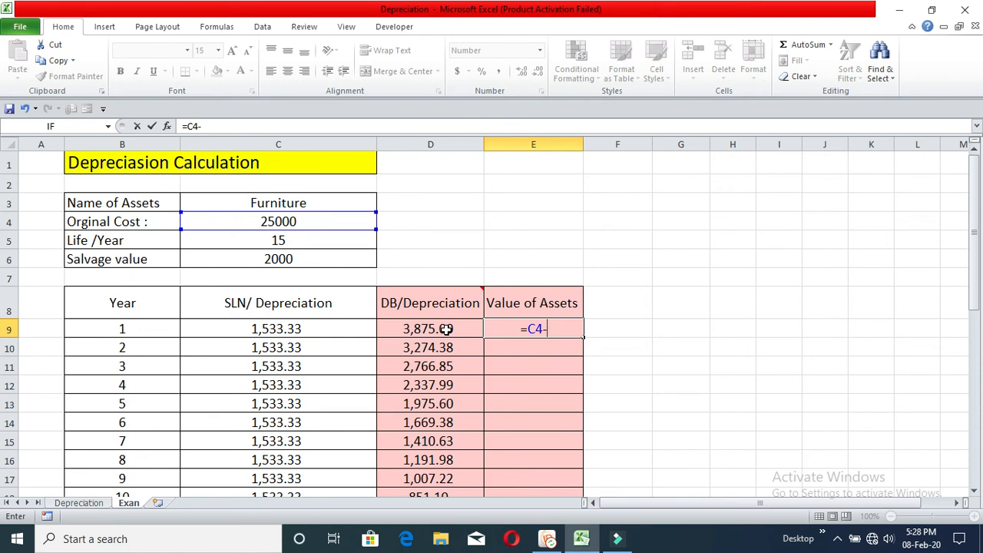
left_click(446, 329)
key("Return")
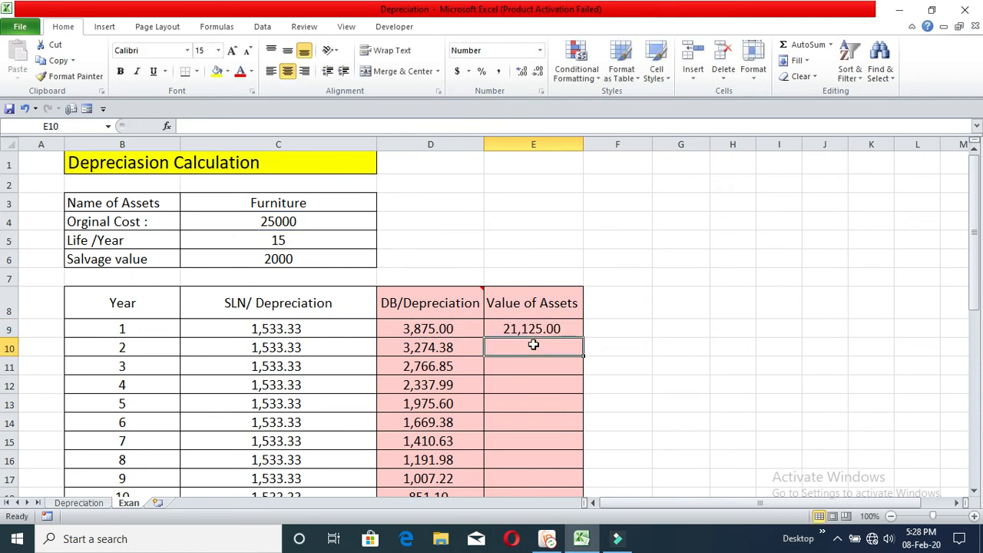
key("Down")
key("Down")
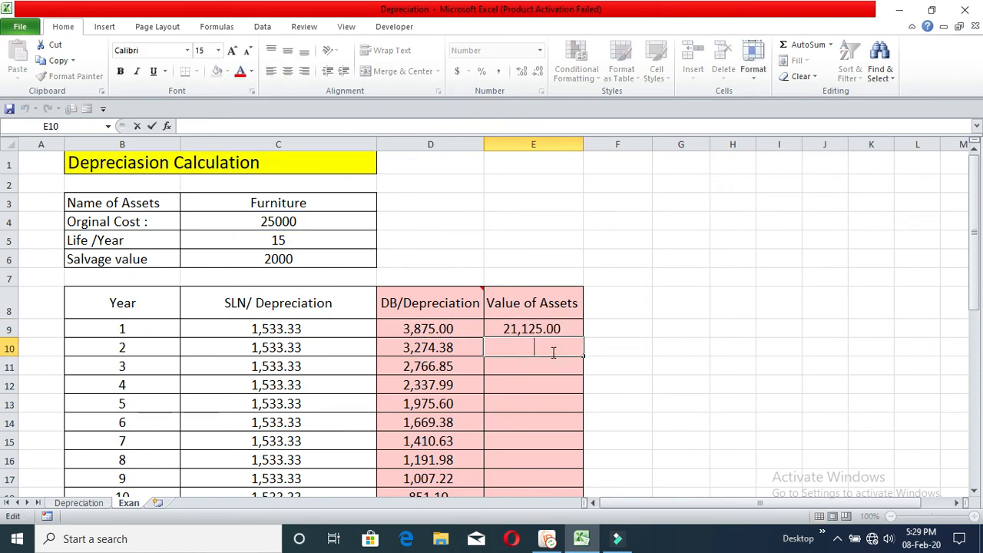
Clear E9 and re-enter the year 1 asset value formula as =C4-D9
left_click(539, 329)
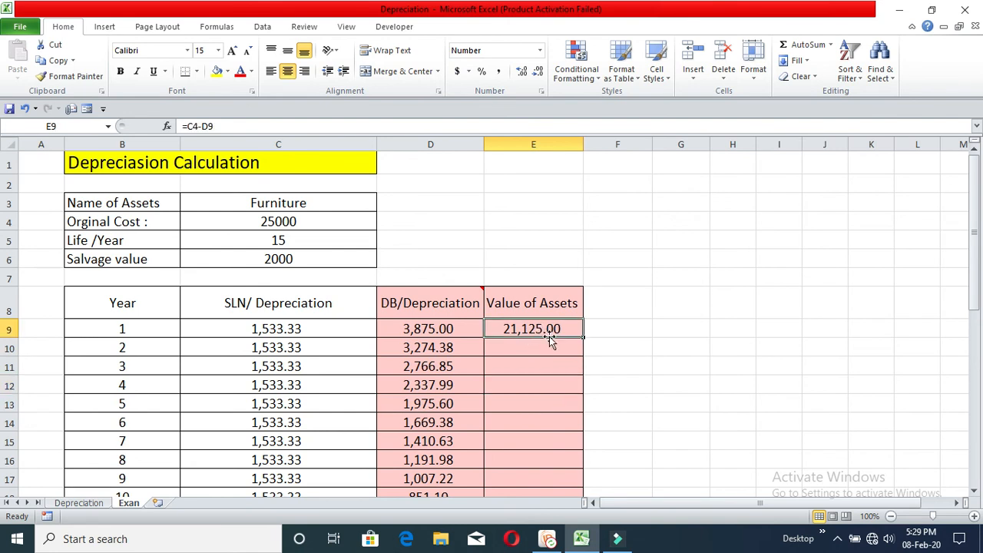
key("Delete")
type("=")
left_click(326, 219)
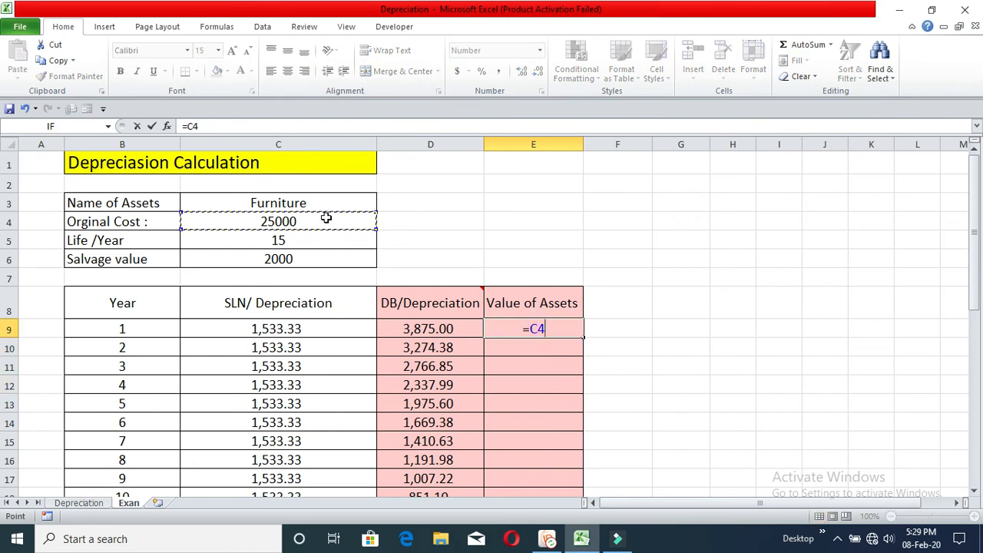
type("-")
left_click(433, 326)
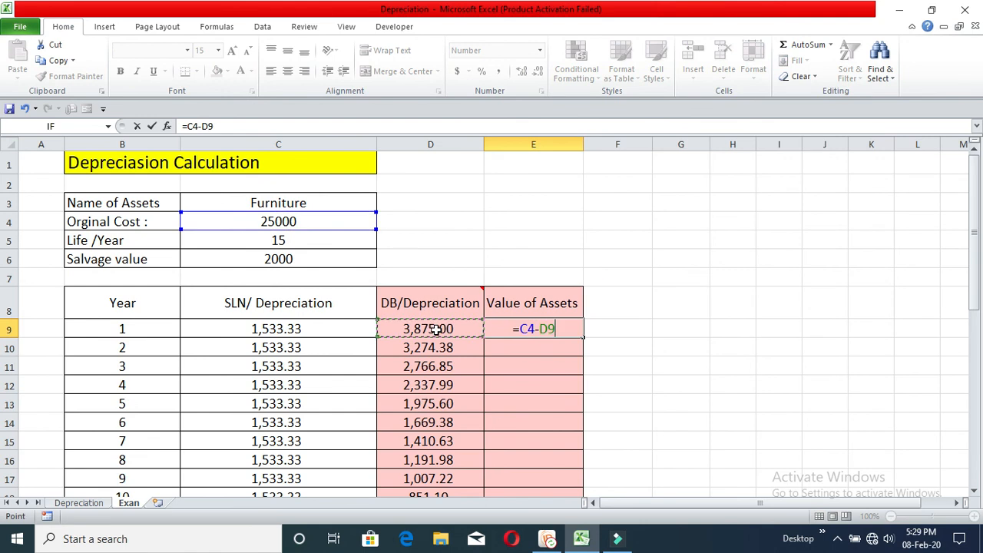
key("Return")
Enter the year 2 asset value in E10 as =E9-D10, the previous year's value minus the current DB depreciation
type("=")
key("Escape")
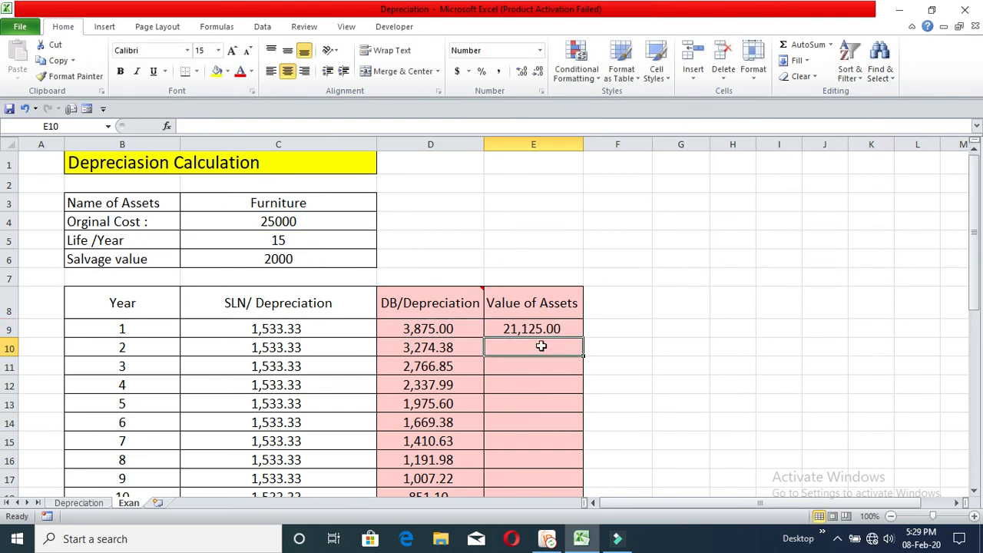
type("=")
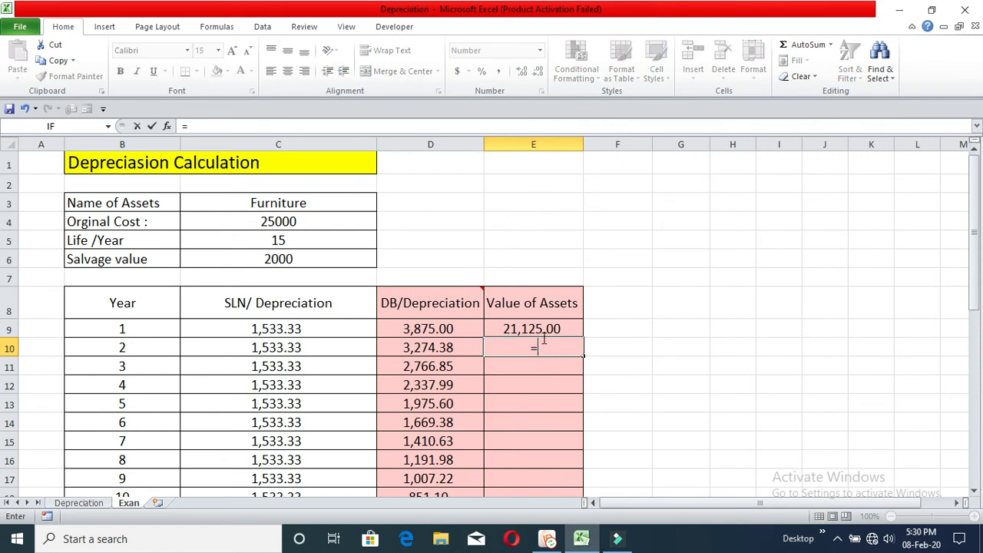
left_click(540, 329)
type("-")
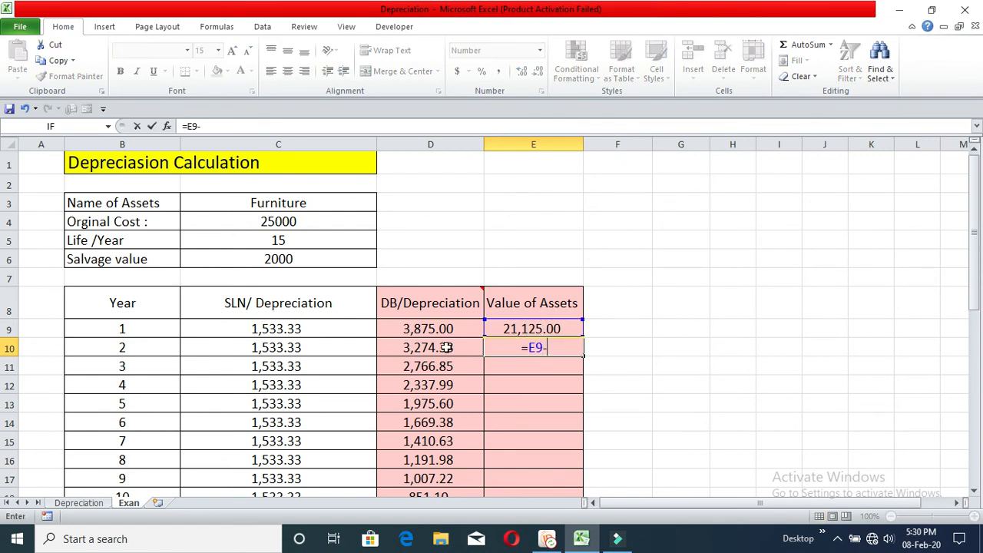
left_click(445, 347)
key("Return")
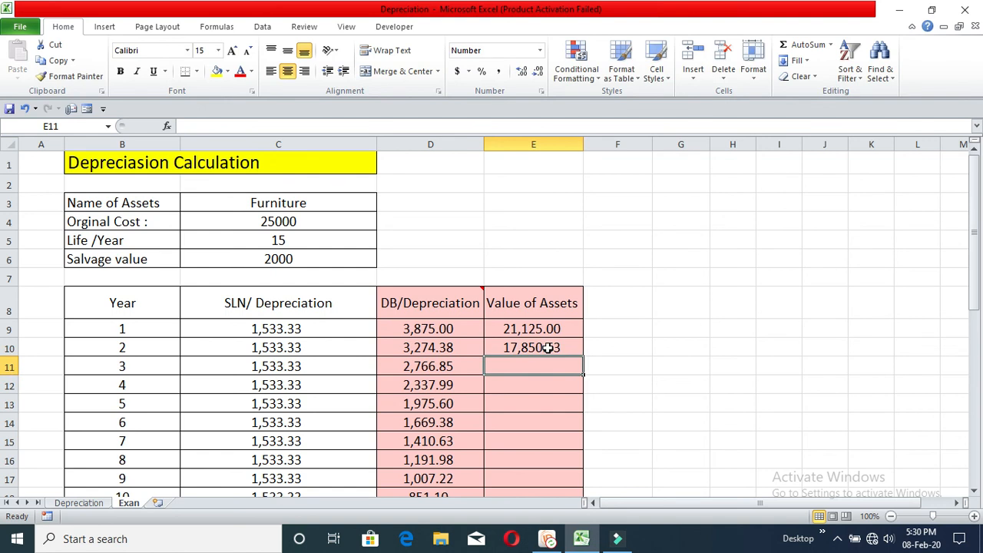
Fill the E10 formula down the Value of Assets column through year 15 and check the filled values
left_click(552, 347)
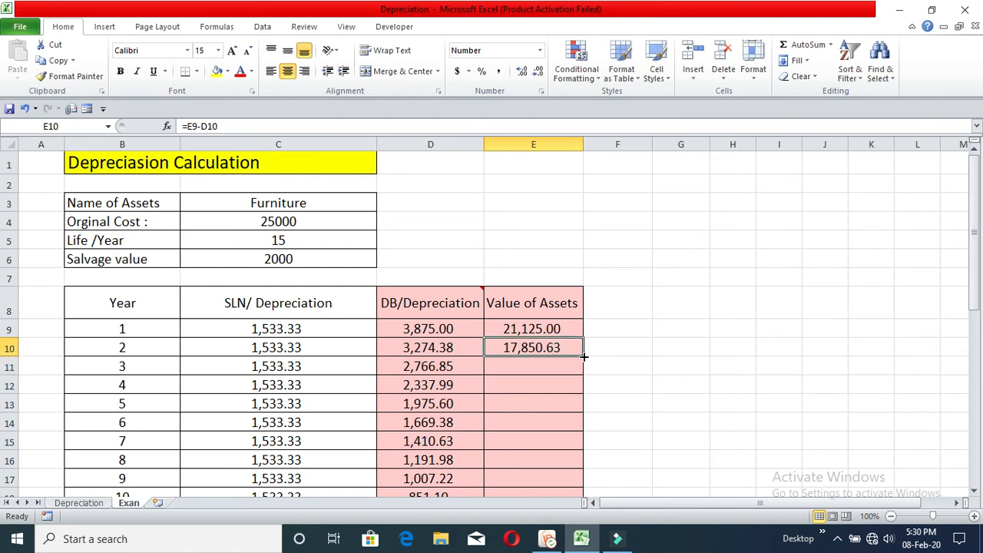
double_click(584, 356)
scroll(584, 358, "down", 3)
scroll(582, 361, "up", 2)
left_click(535, 294)
scroll(492, 293, "up", 1)
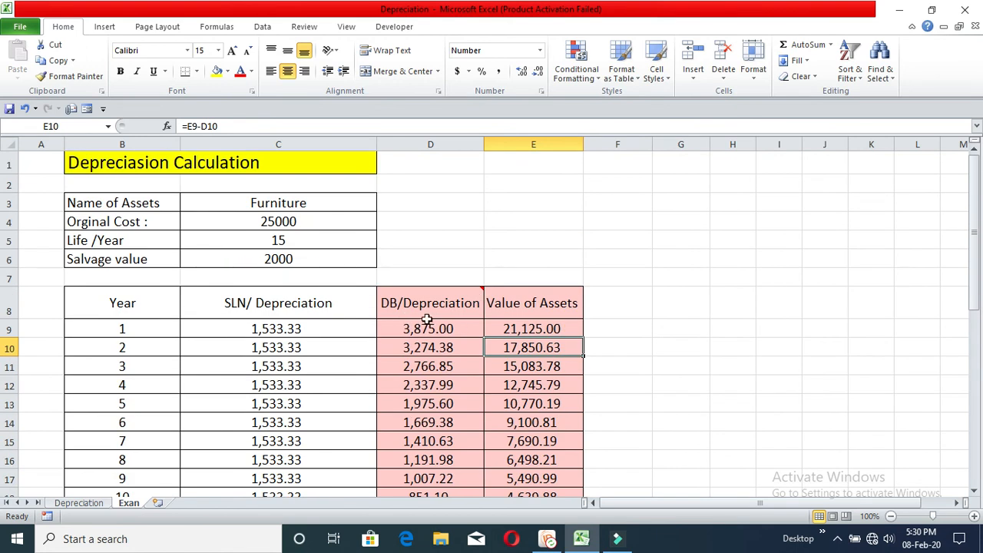
mouse_move(427, 317)
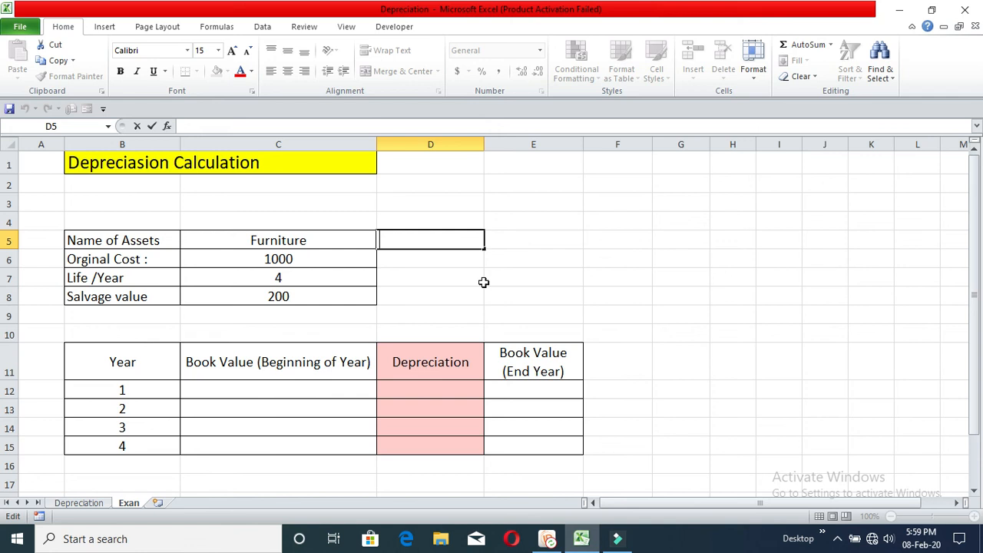
Review the furniture's name, original cost, life and salvage value, plus the Year, Book Value and Depreciation headings of the four-year schedule
left_click(533, 260)
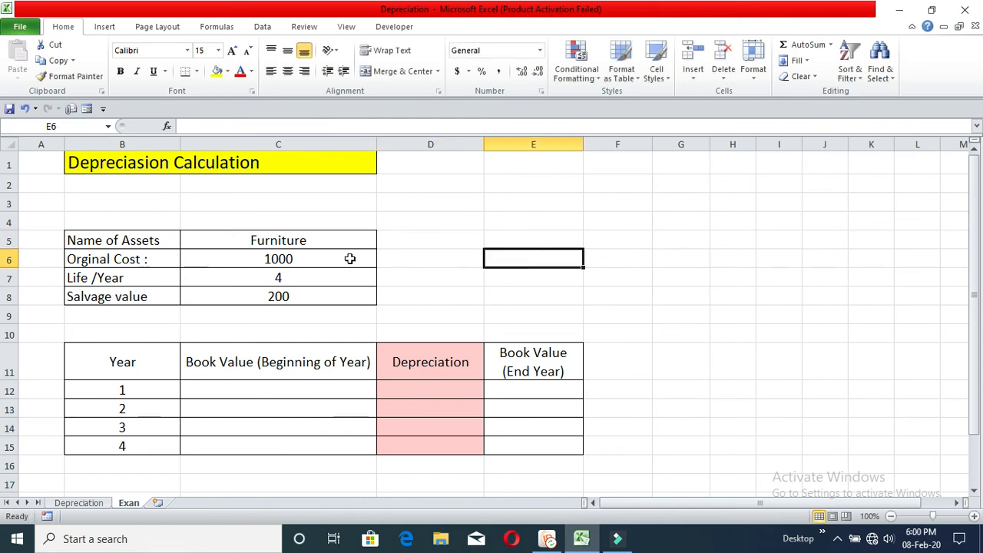
left_click(402, 245)
left_click(426, 275)
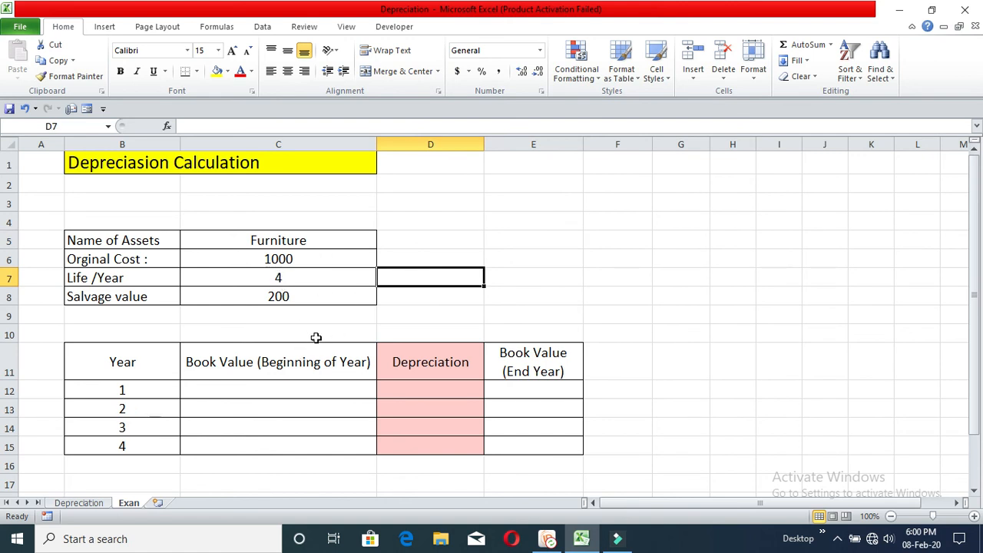
left_click(307, 259)
left_click(305, 242)
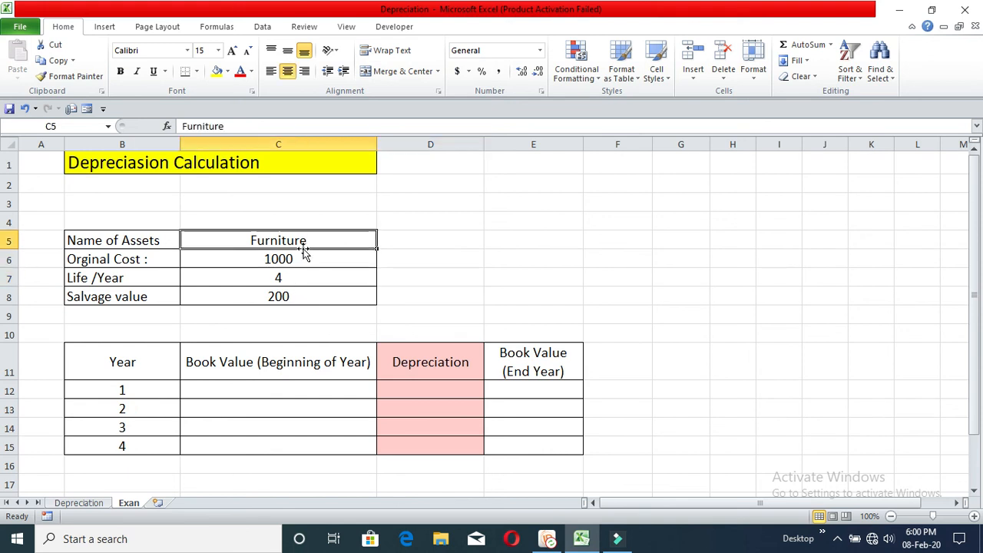
left_click(305, 259)
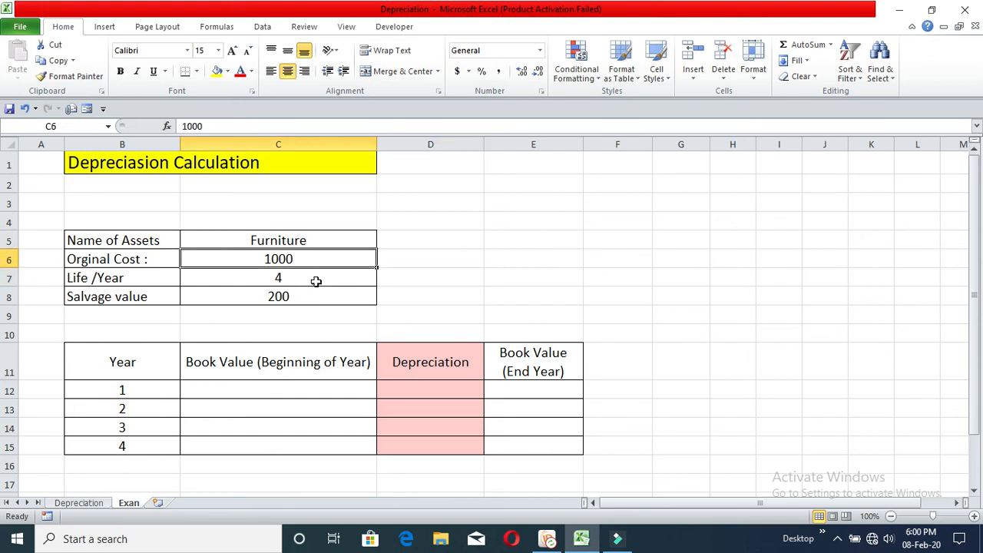
left_click(314, 278)
left_click(311, 295)
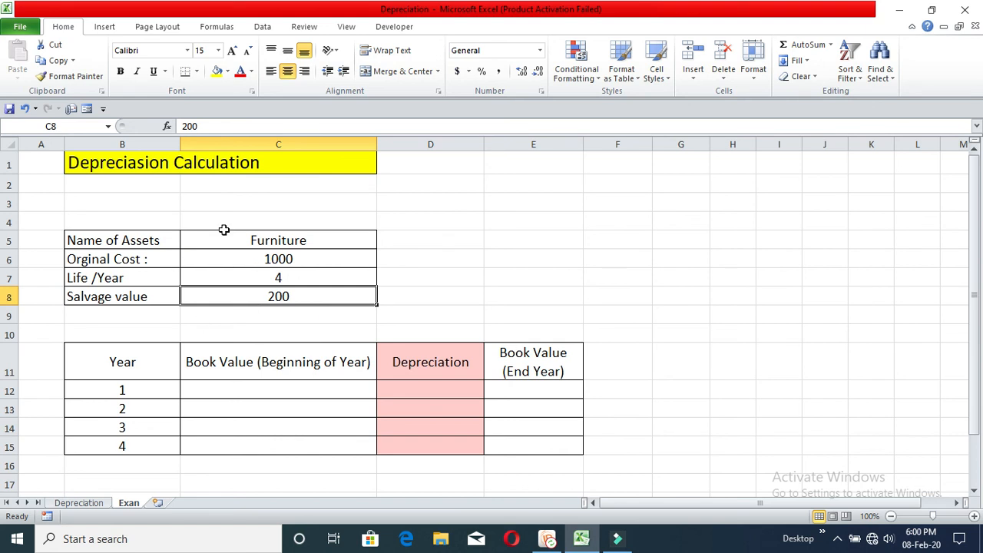
left_click_drag(143, 361, 538, 364)
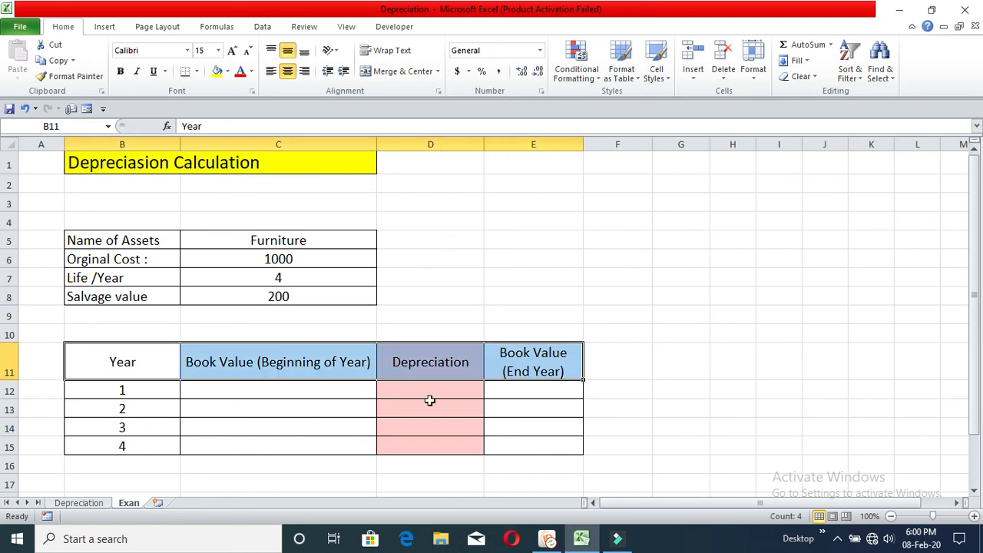
left_click(154, 362)
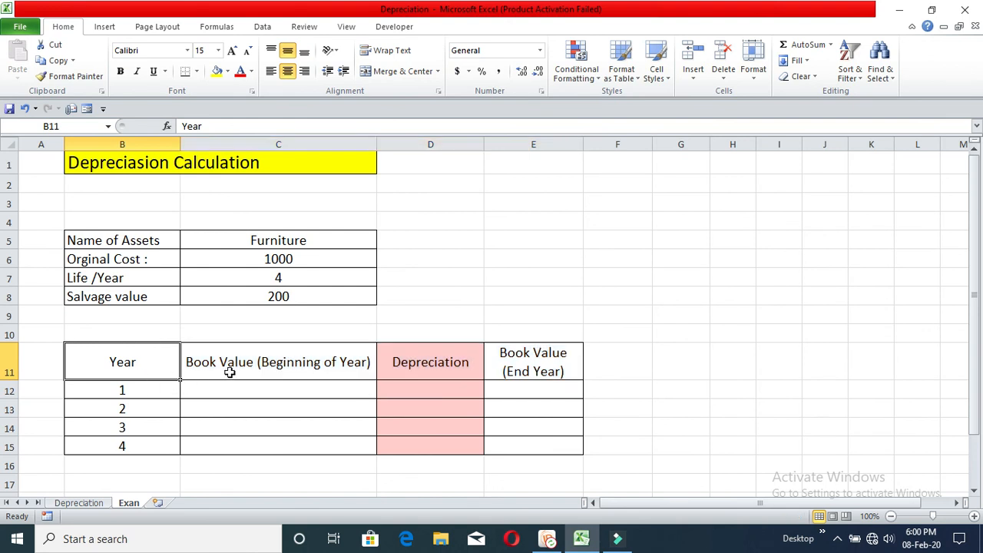
left_click(136, 445)
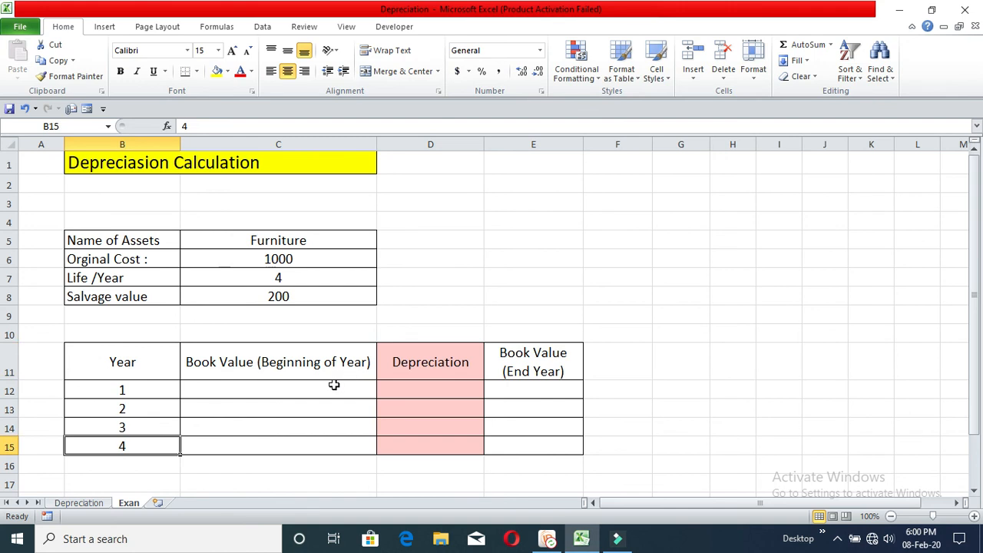
left_click(349, 367)
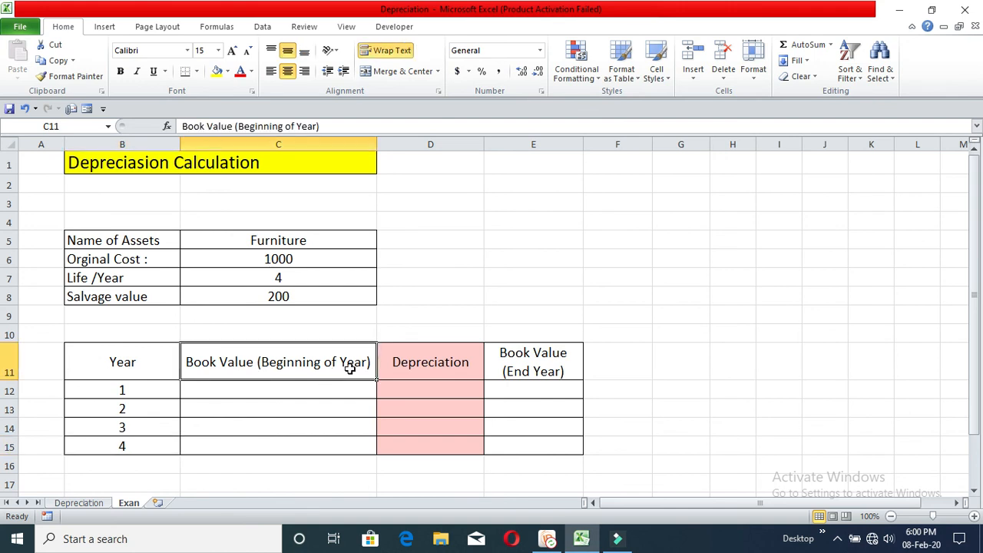
left_click(443, 365)
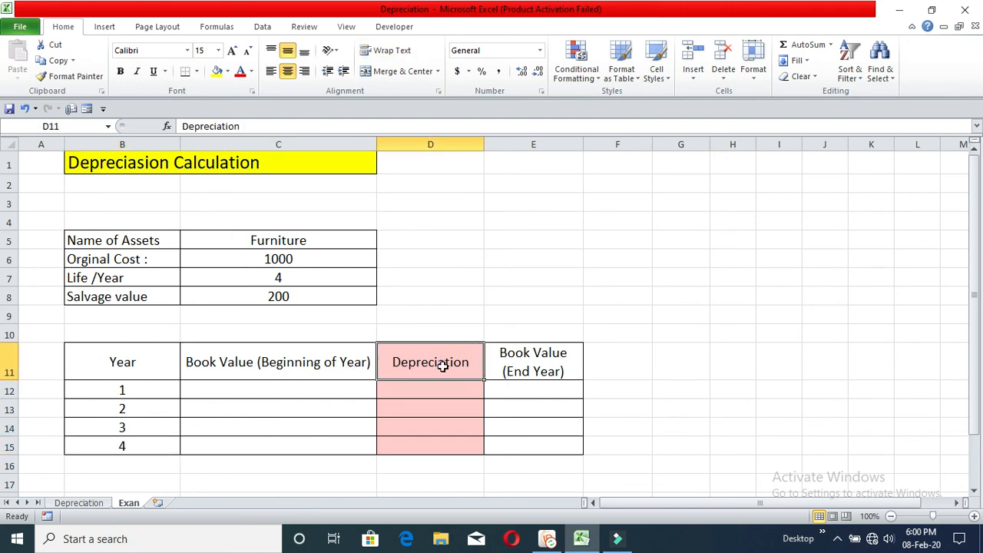
Enter 200 as the year 1 depreciation in D12 and 1000 as the beginning-of-year book value in C12
left_click(442, 389)
type("200")
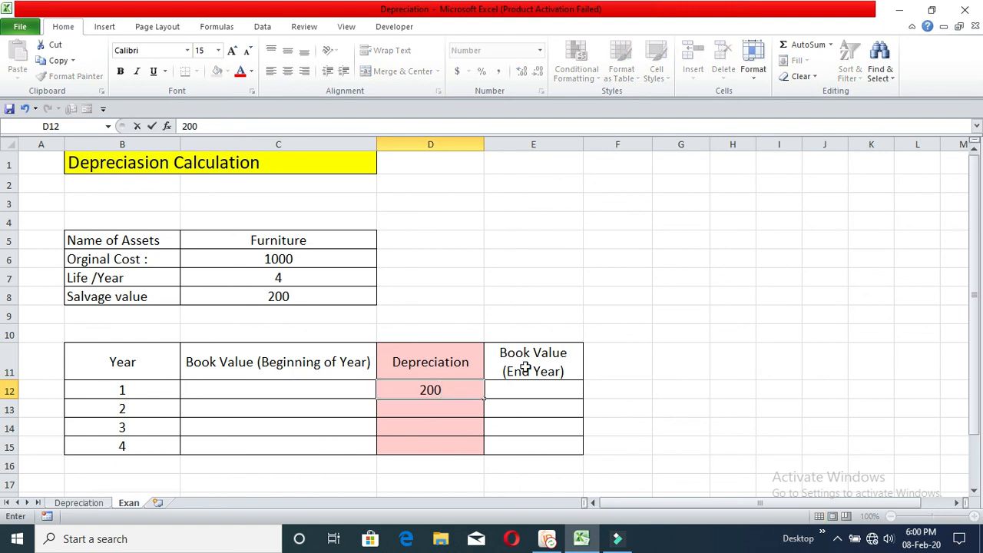
left_click(550, 408)
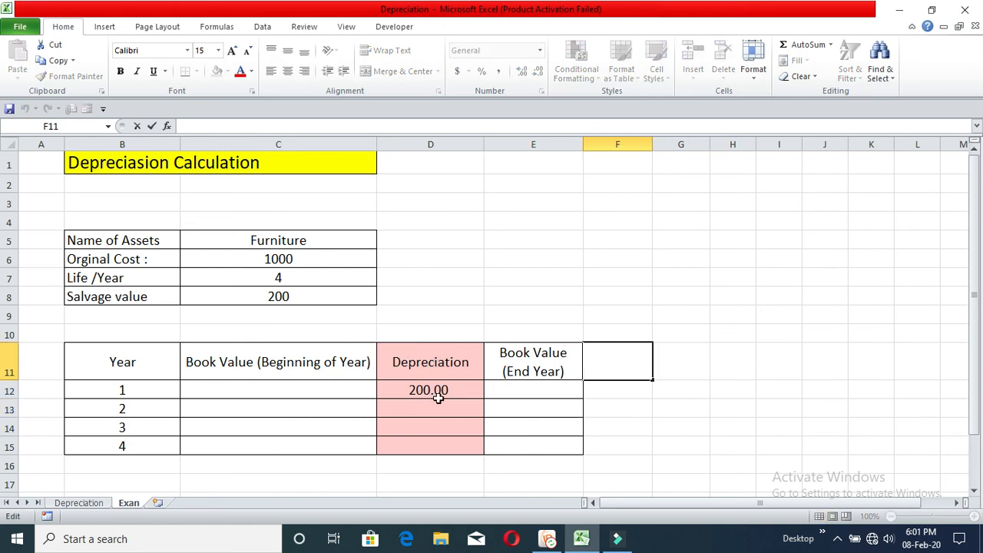
left_click(341, 390)
left_click(453, 390)
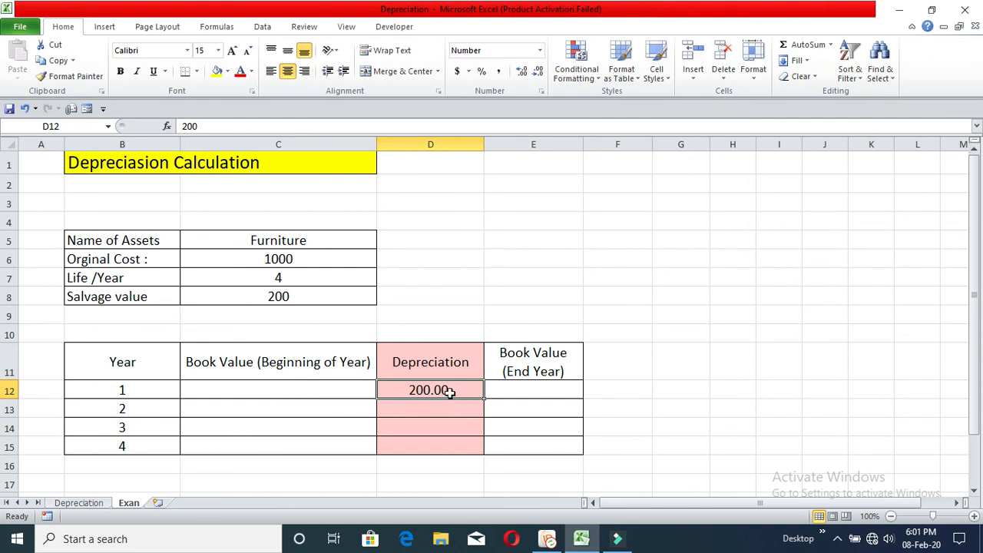
left_click(319, 388)
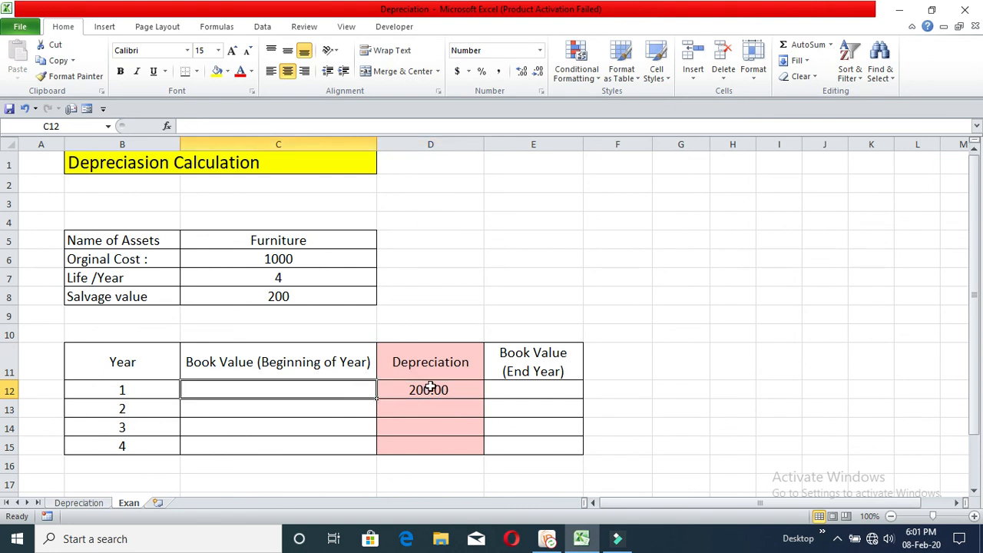
type("1000")
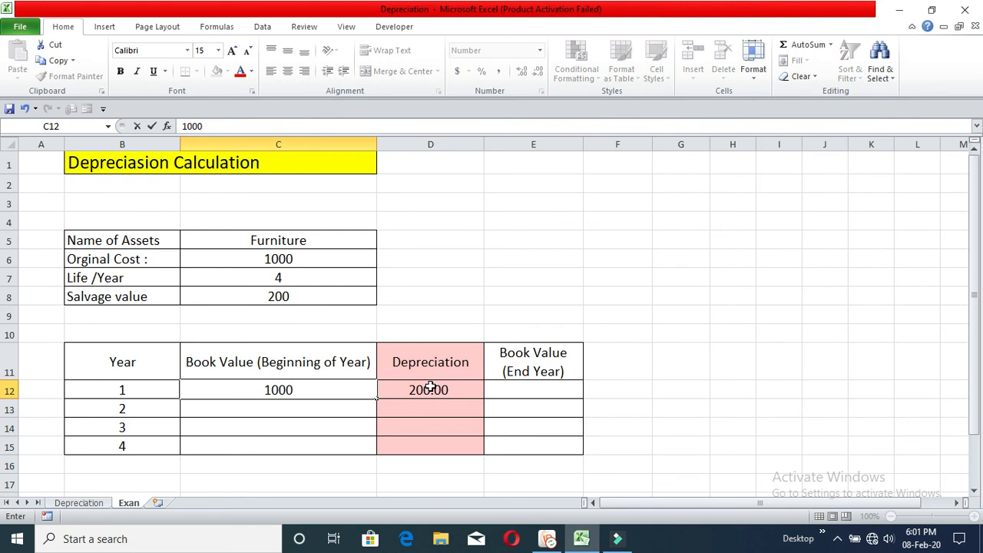
key("Return")
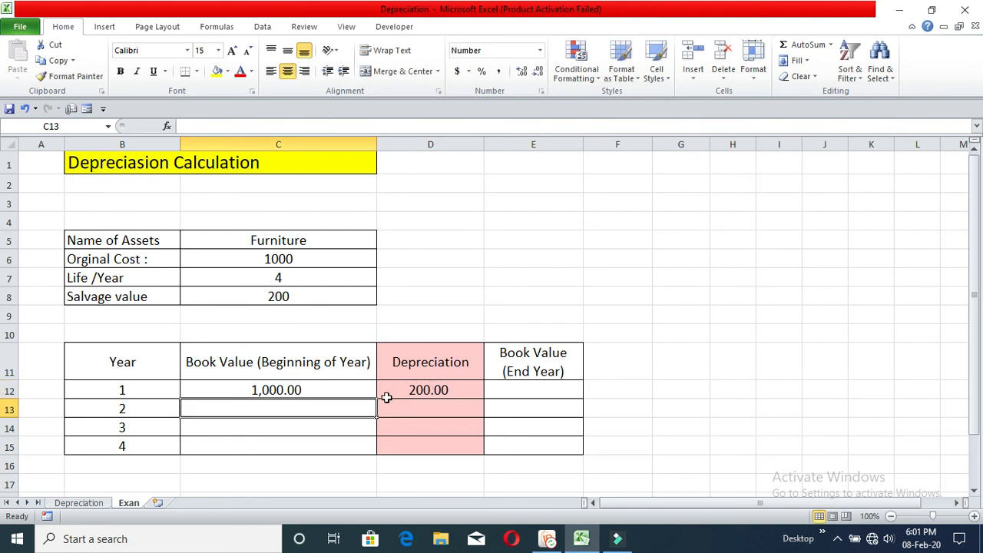
Calculate the year 1 end-of-year book value in E12 with the formula =C12-D12
left_click(499, 390)
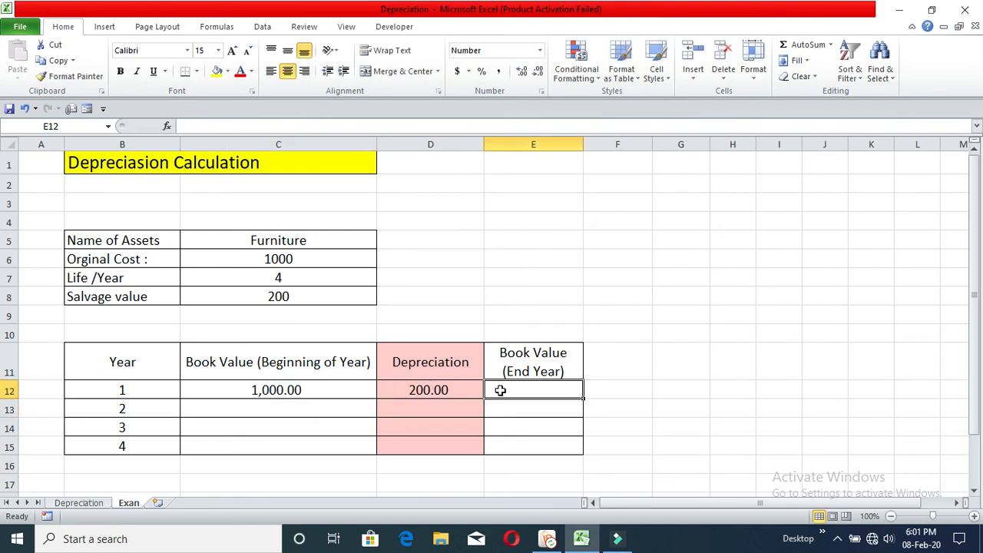
type("=")
left_click(322, 384)
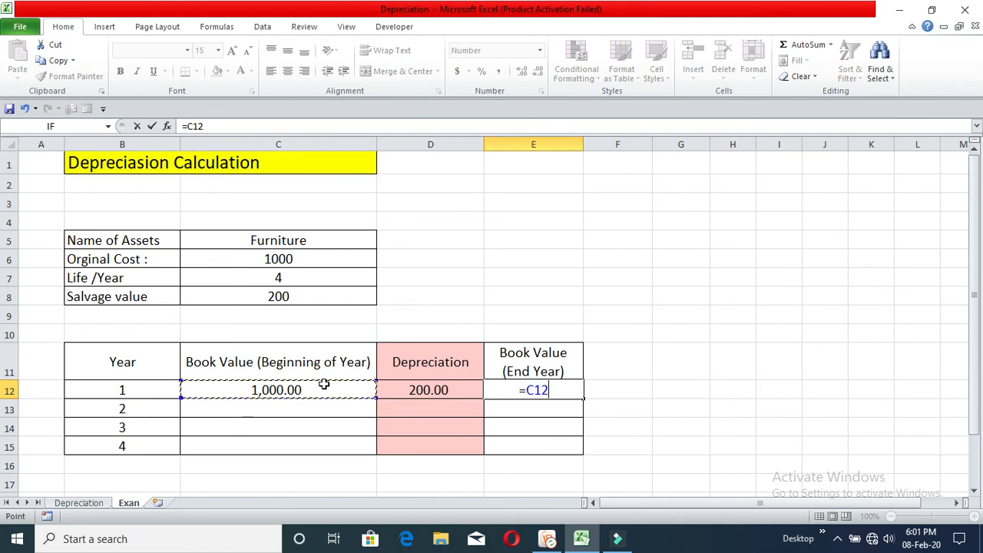
type("-")
left_click(414, 390)
key("Return")
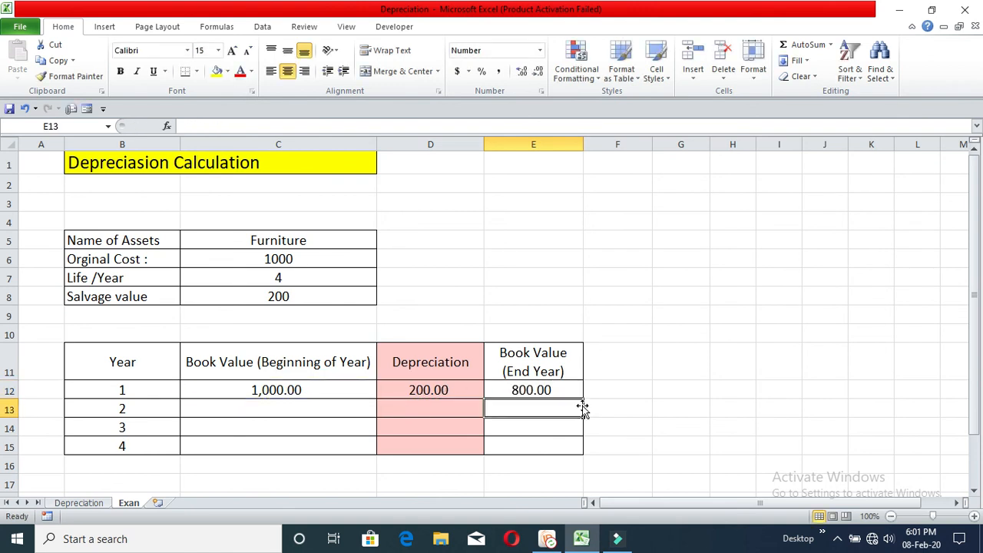
left_click(555, 390)
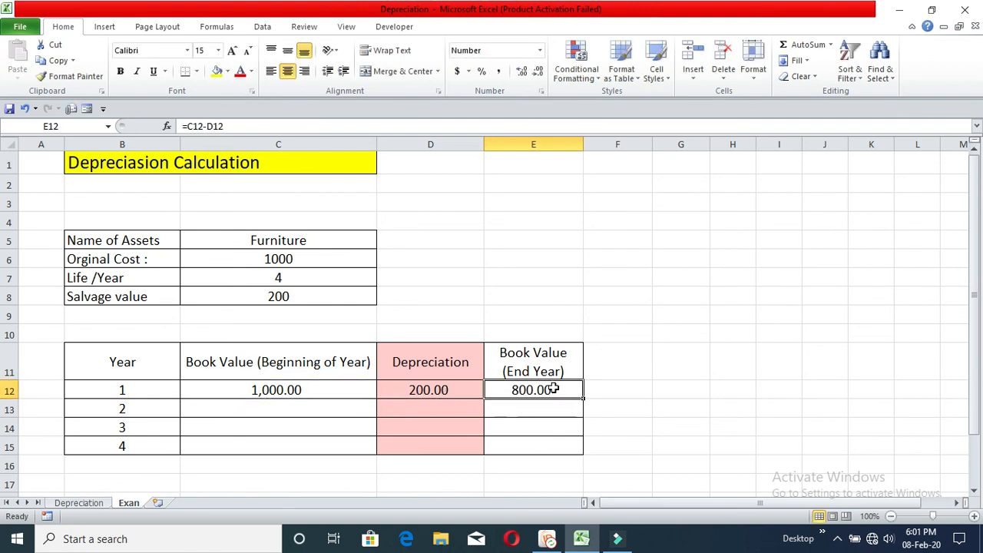
Enter the year 2 beginning book value in C13 as =C12-D12 and fill the formula down to C15
left_click(336, 407)
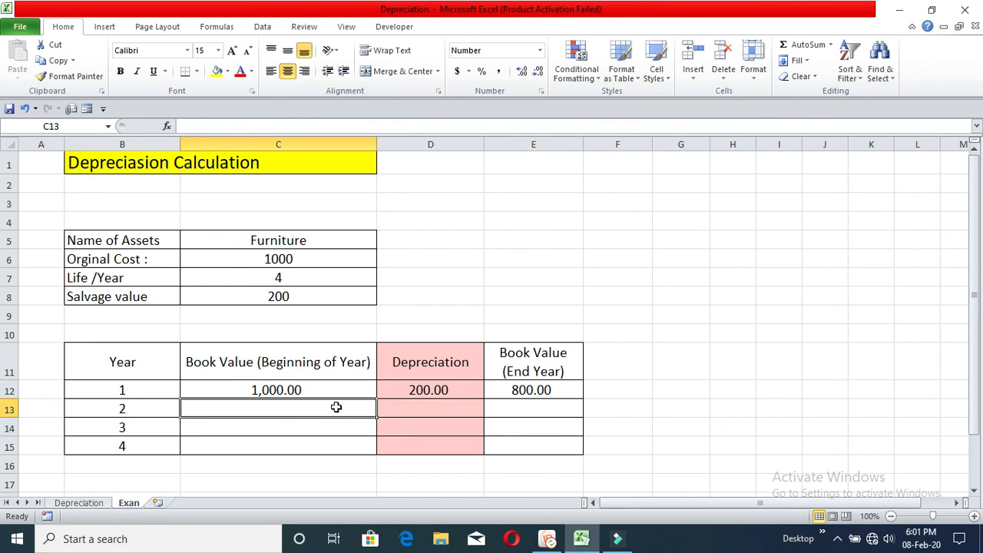
type("=")
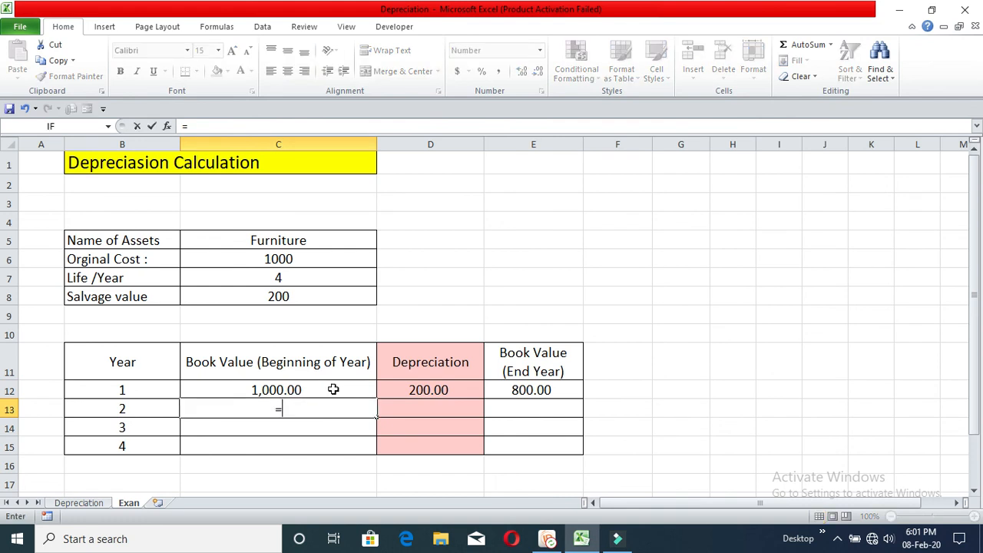
left_click(333, 390)
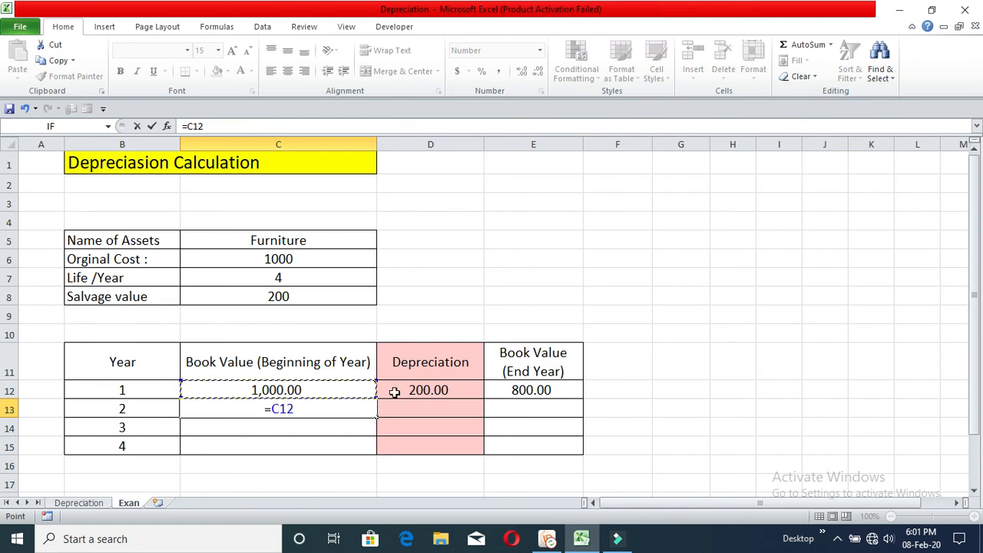
type("-")
left_click(423, 391)
key("Return")
left_click(341, 415)
left_click_drag(377, 417, 379, 450)
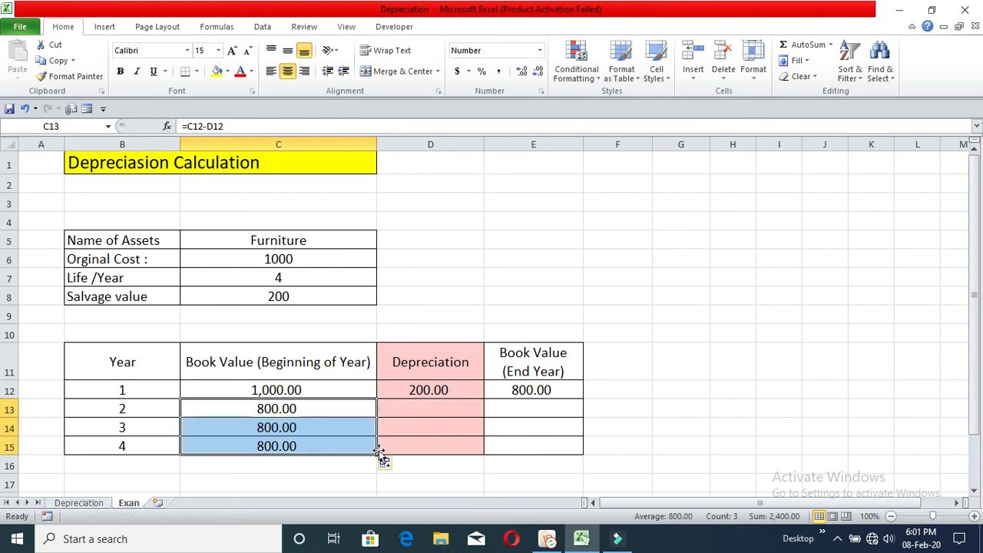
Enter 200 as the depreciation for years 2, 3 and 4 in D13 to D15
left_click(411, 412)
type("200")
key("Return")
type("200")
key("Return")
type("200")
key("Return")
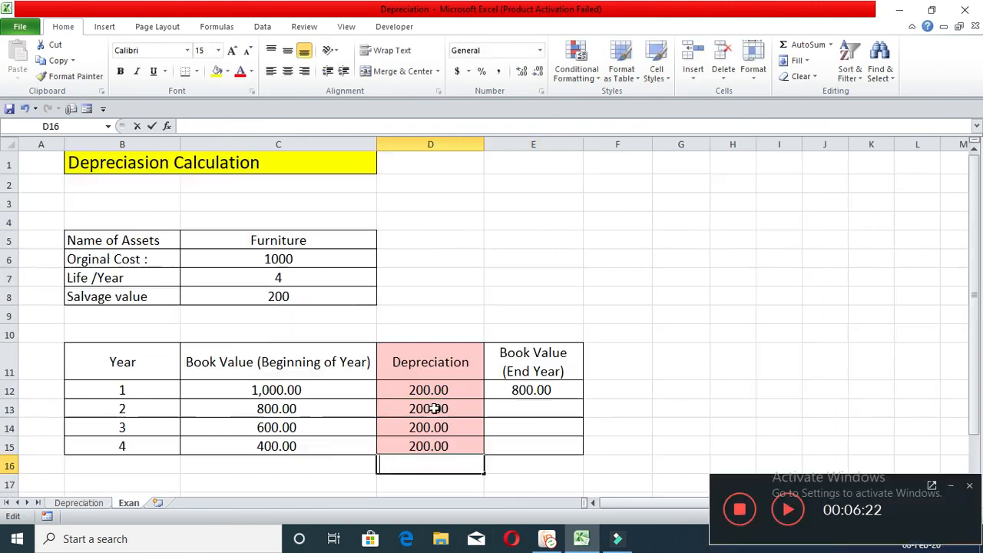
Fill the year 1 end-of-year book value formula from E12 down to E15
key("F2")
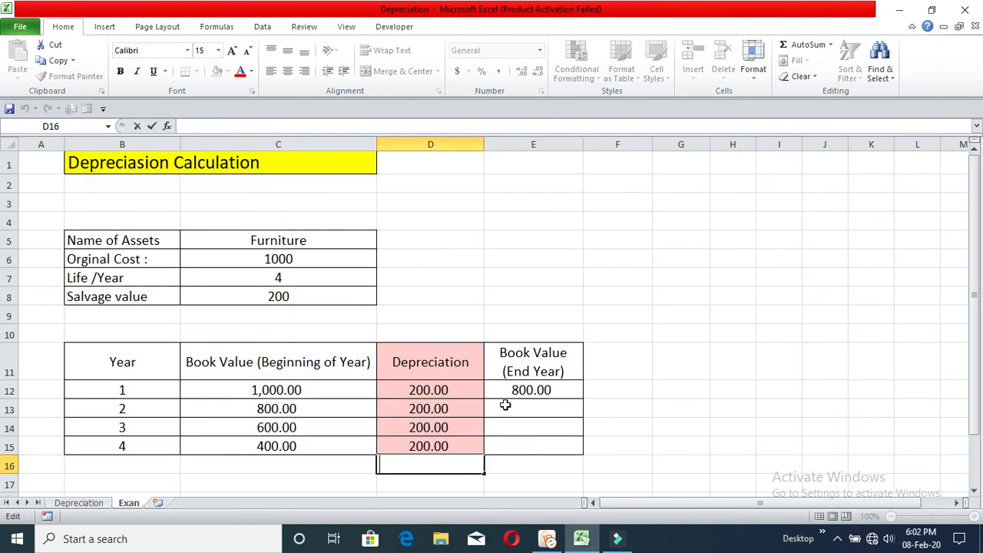
left_click(531, 404)
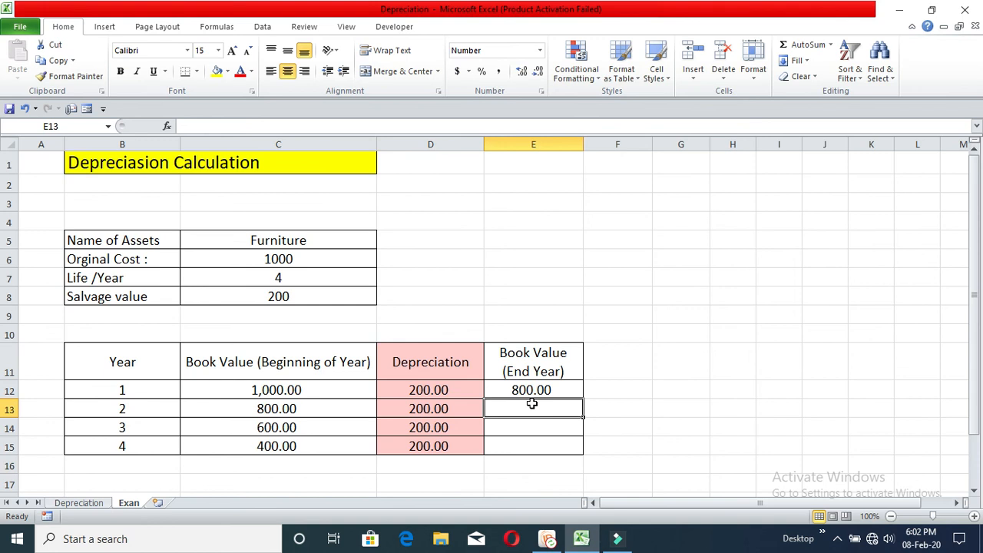
left_click(556, 389)
key("F2")
key("Return")
left_click(565, 387)
left_click_drag(583, 399, 585, 445)
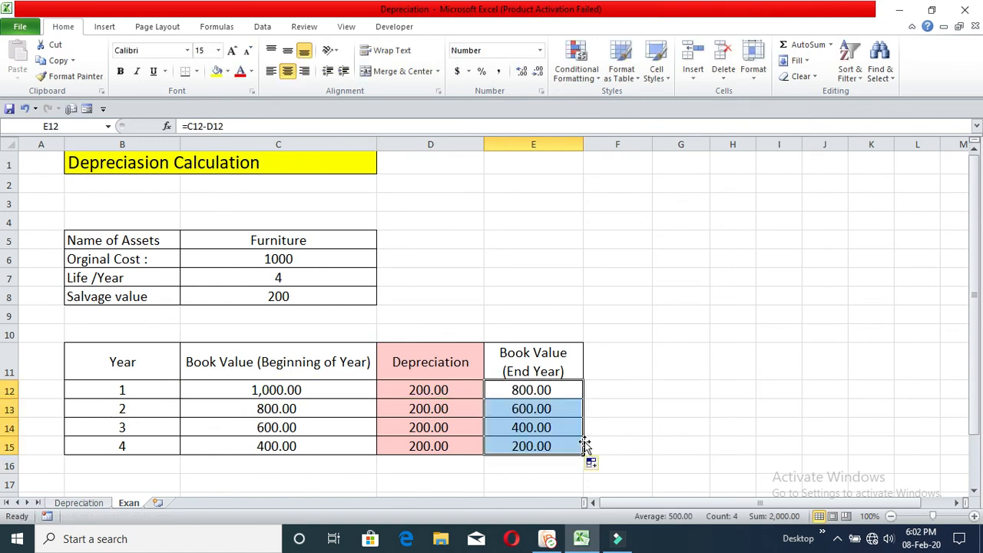
Review the beginning book value, depreciation and end-of-year book value of each year in rows 12 to 15
left_click(307, 368)
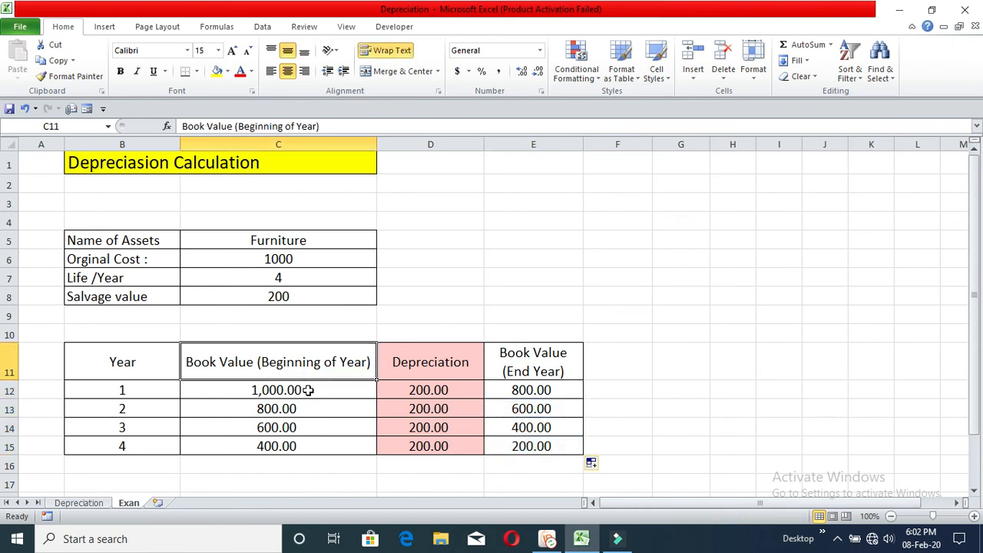
left_click(333, 388)
left_click(436, 389)
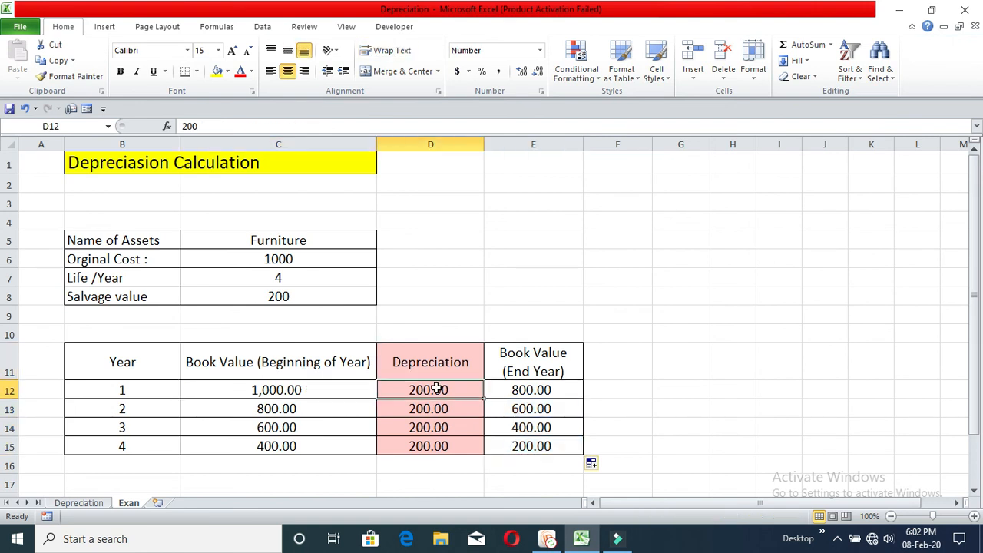
left_click(533, 391)
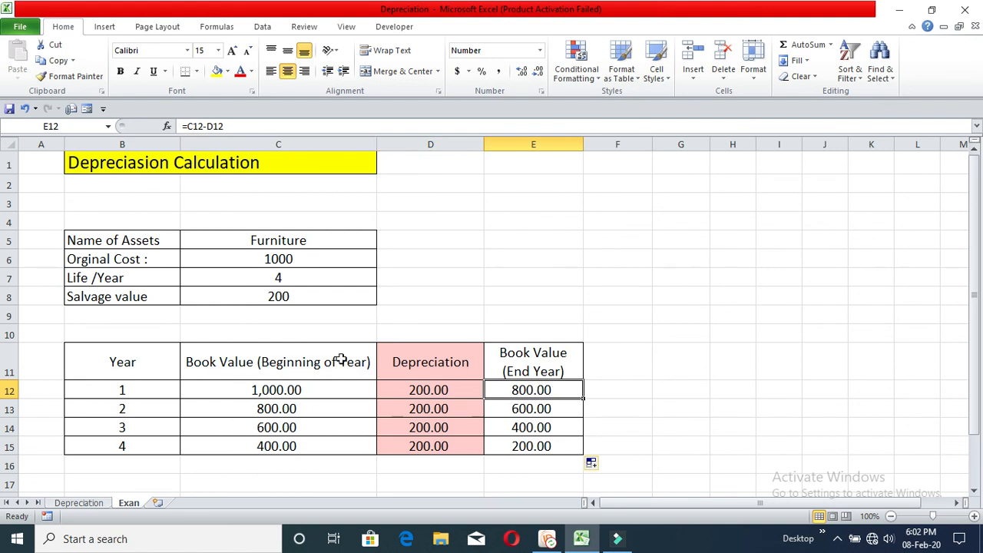
left_click(294, 409)
left_click(428, 410)
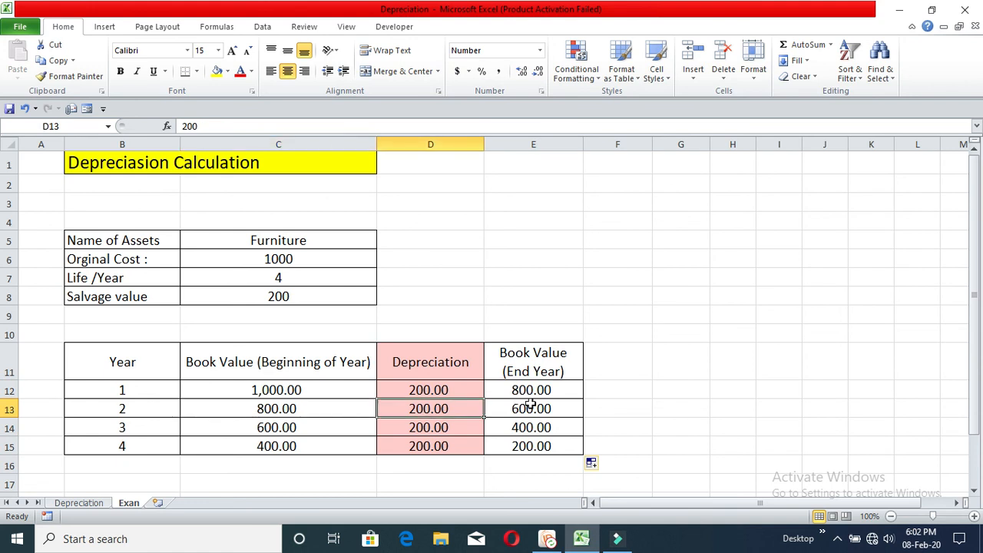
left_click(536, 408)
left_click(308, 429)
left_click(516, 426)
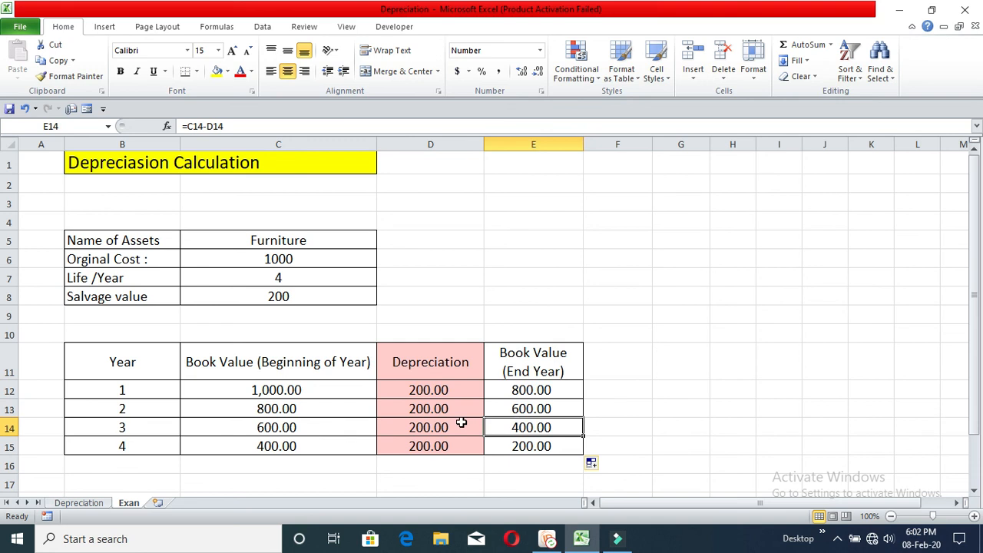
left_click(367, 445)
left_click(422, 445)
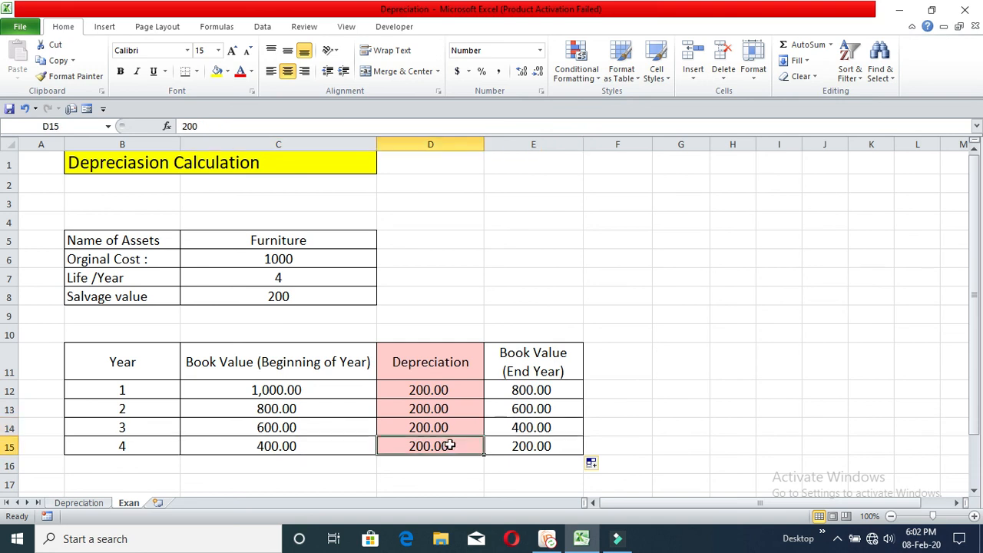
left_click(542, 447)
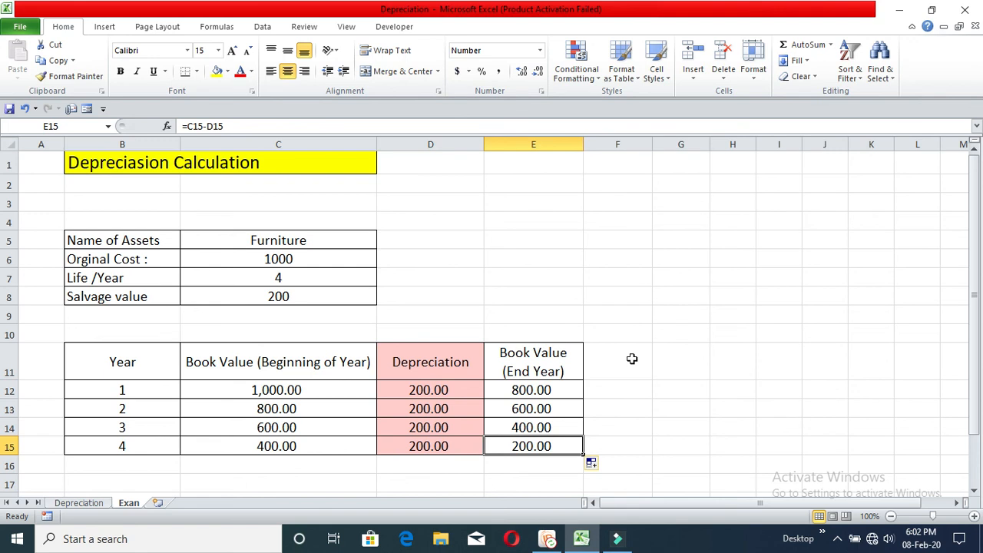